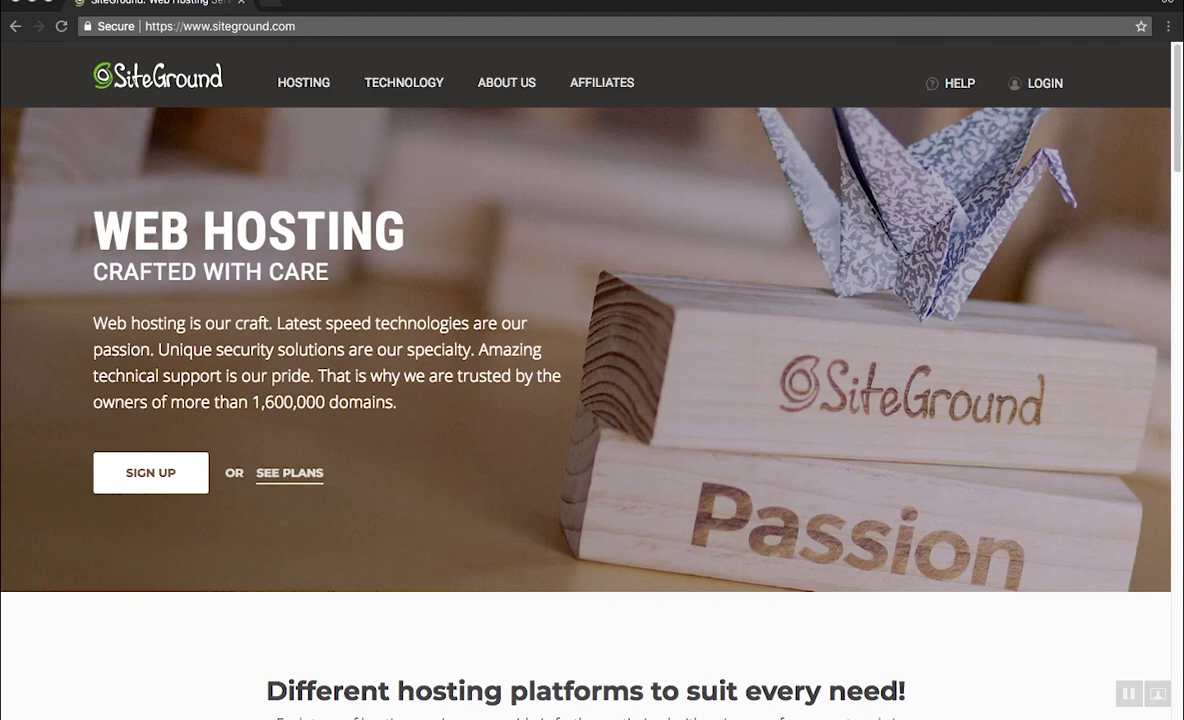
Browse the SiteGround homepage, then go to the Web Hosting plans page from the HOSTING menu.
{"action": "scroll", "coordinate": [585, 360], "scroll_direction": "down", "scroll_amount": 5}
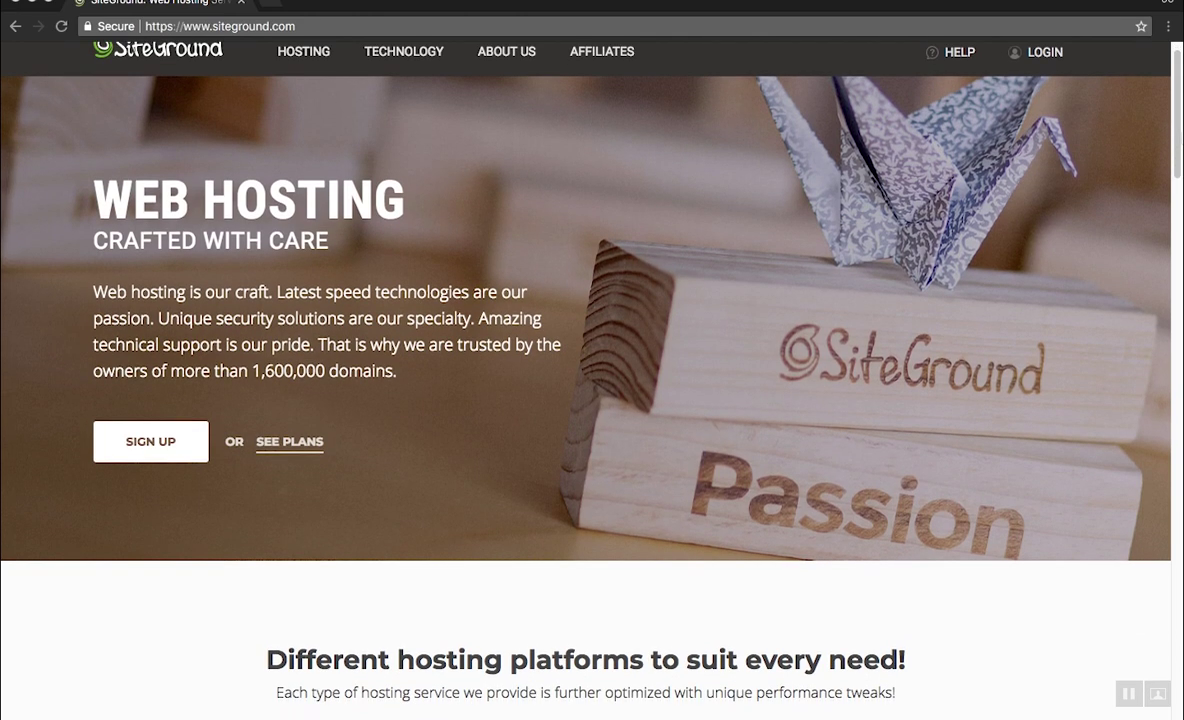
{"action": "scroll", "coordinate": [1181, 137], "scroll_direction": "down", "scroll_amount": 3}
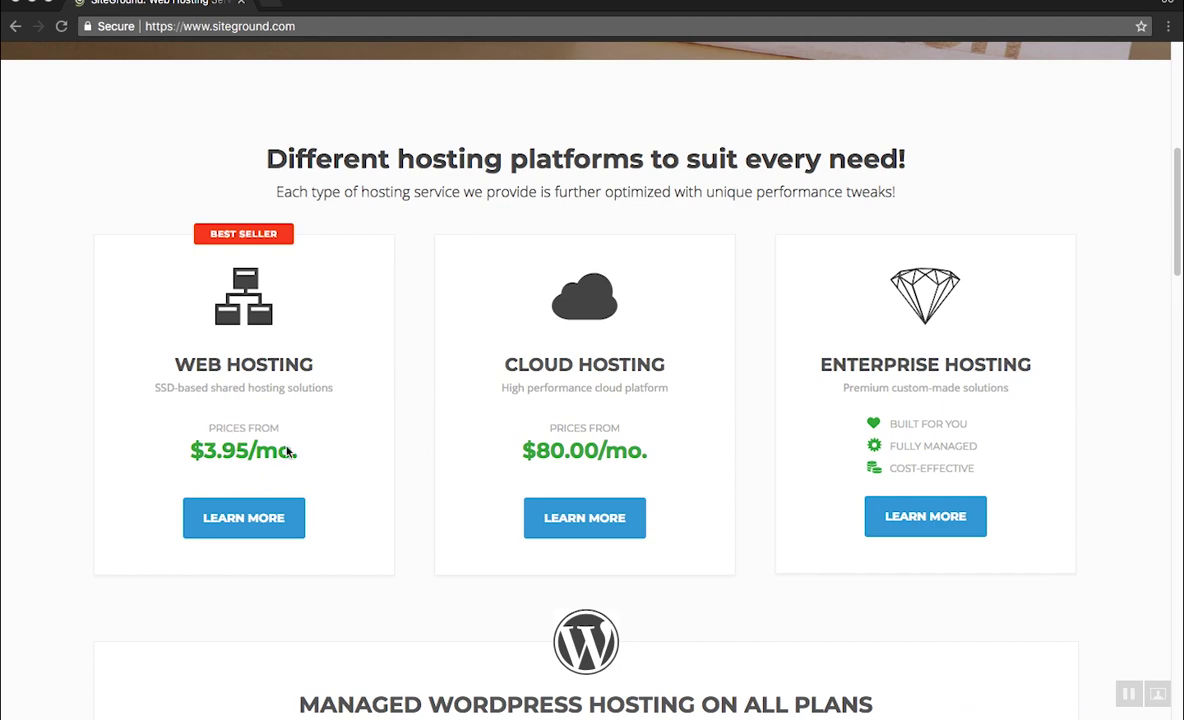
{"action": "scroll", "coordinate": [287, 452], "scroll_direction": "down", "scroll_amount": 10}
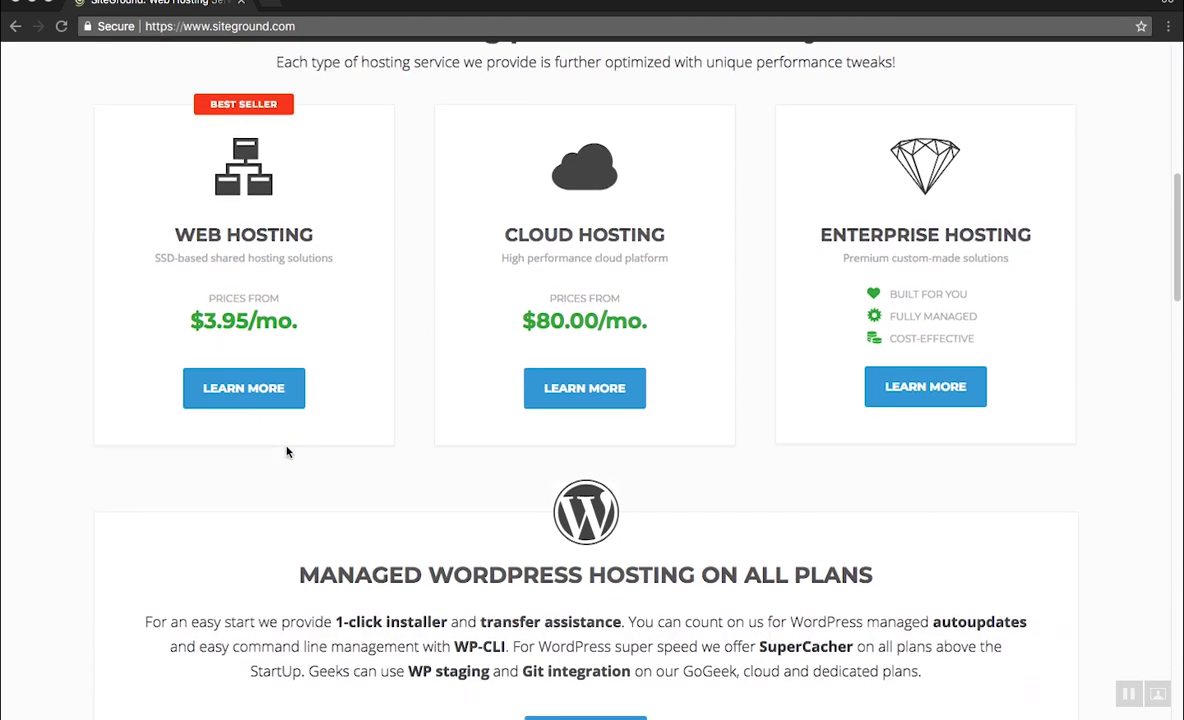
{"action": "scroll", "coordinate": [287, 452], "scroll_direction": "down", "scroll_amount": 5}
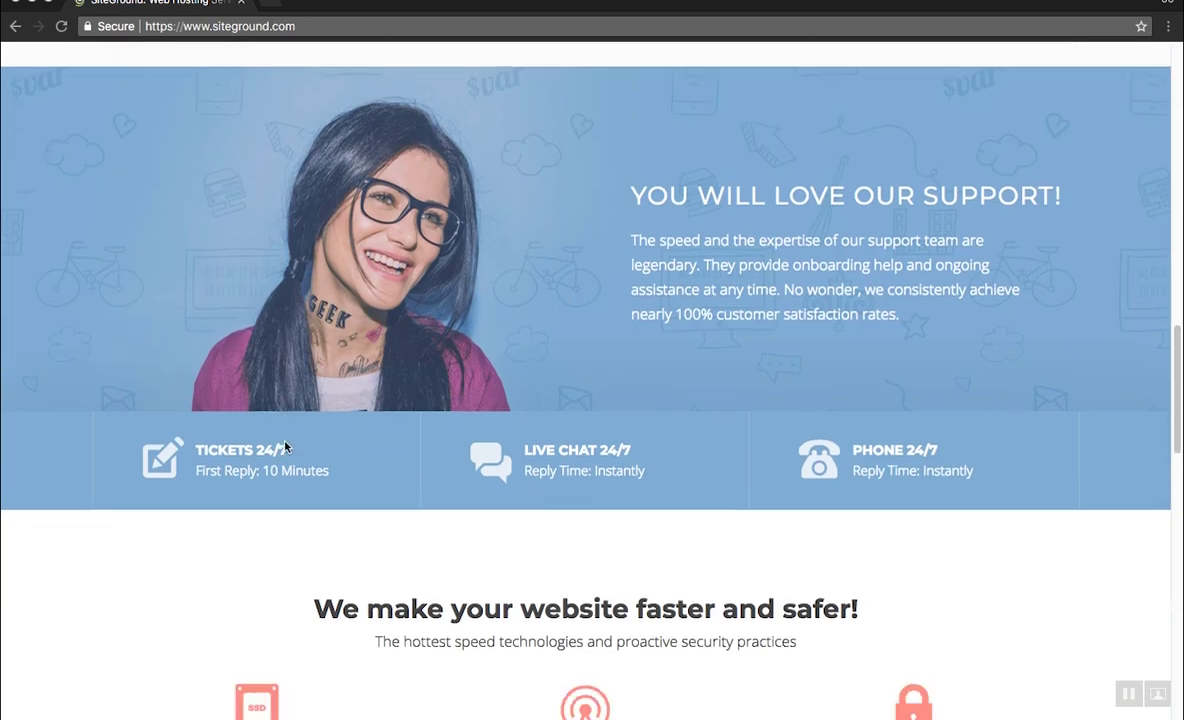
{"action": "scroll", "coordinate": [282, 446], "scroll_direction": "down", "scroll_amount": 2}
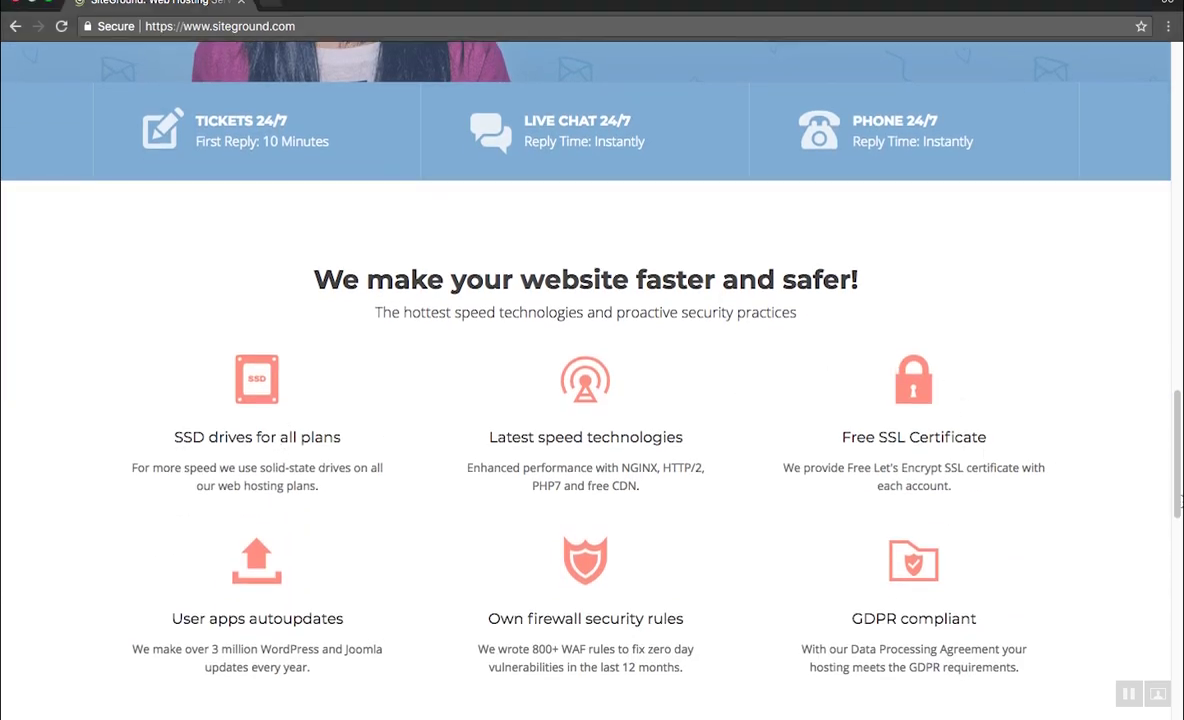
{"action": "scroll", "coordinate": [1090, 430], "scroll_direction": "down", "scroll_amount": 5}
{"action": "scroll", "coordinate": [590, 380], "scroll_direction": "down", "scroll_amount": 5}
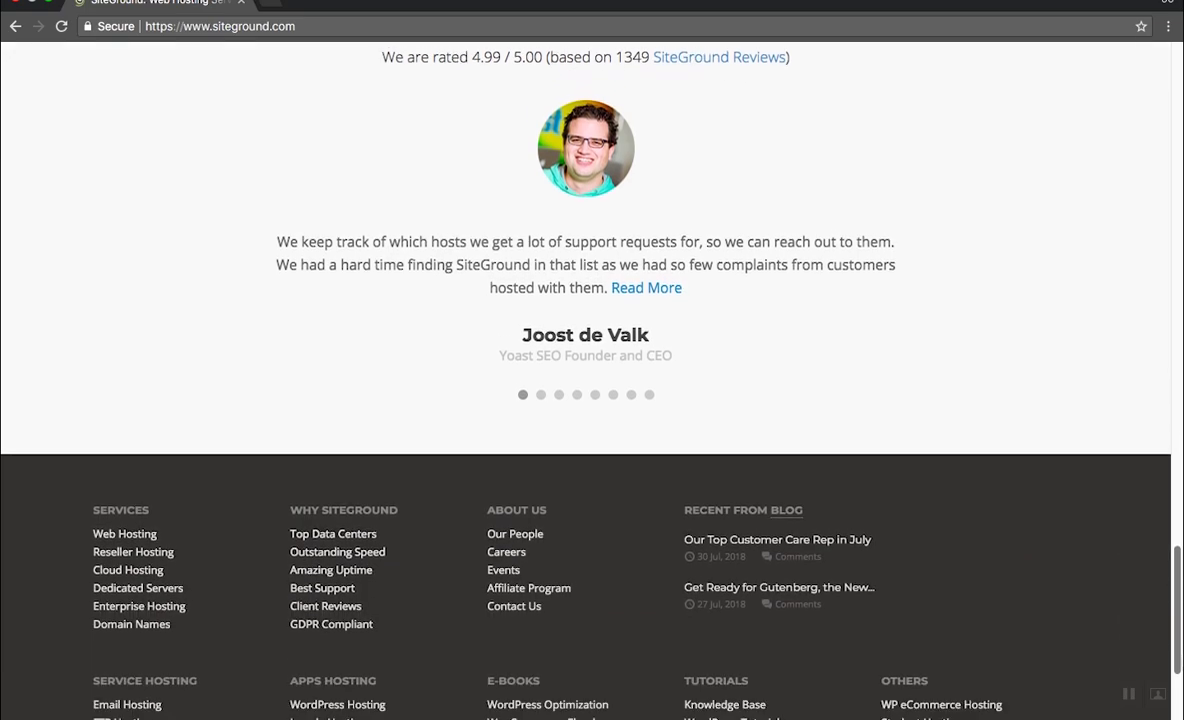
{"action": "left_click_drag", "start_coordinate": [1178, 682], "coordinate": [1180, 182]}
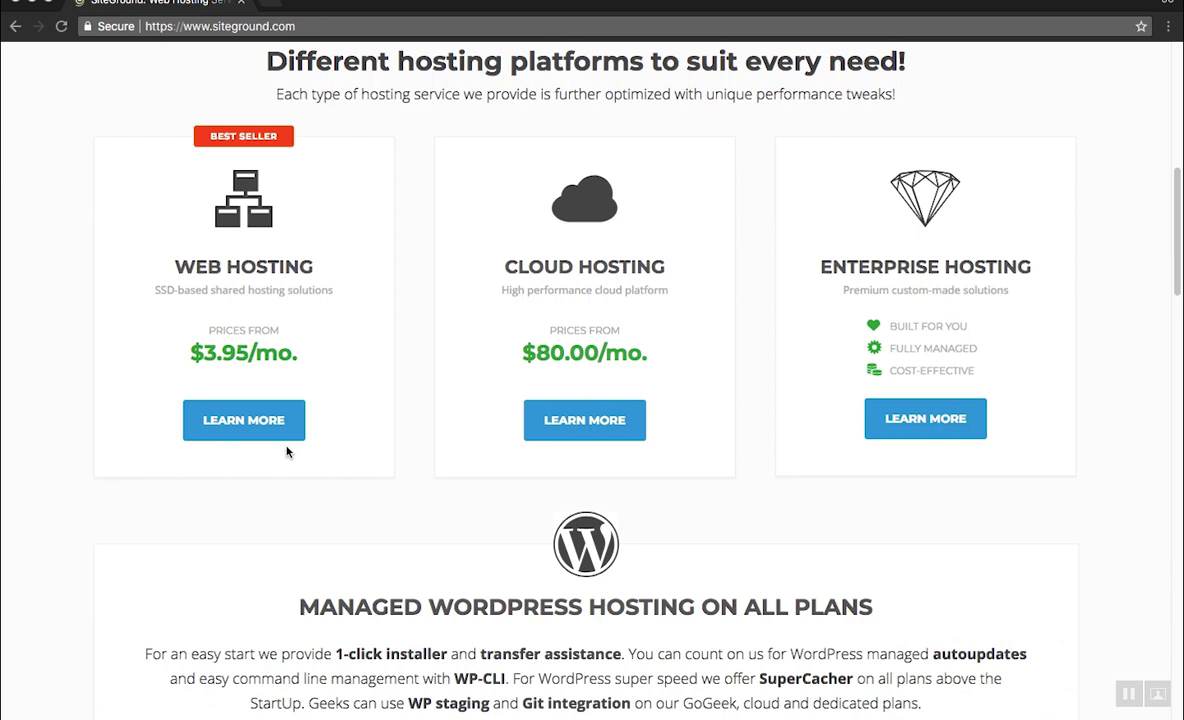
{"action": "scroll", "coordinate": [287, 452], "scroll_direction": "up", "scroll_amount": 10}
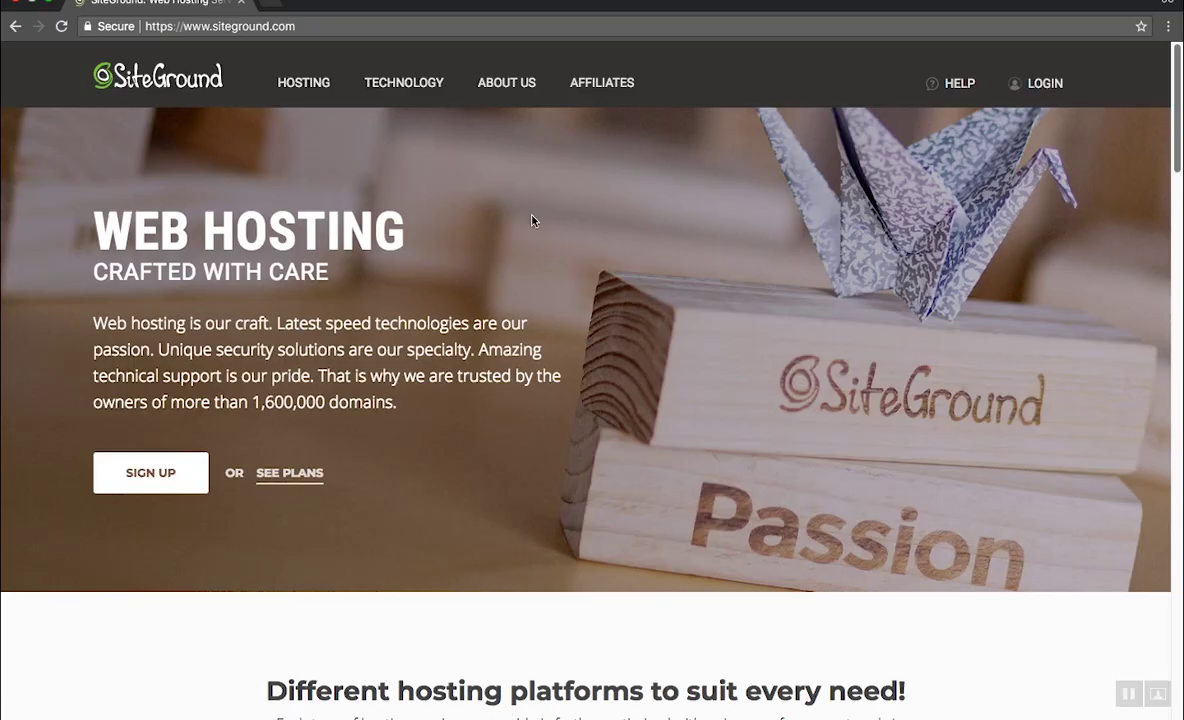
{"action": "mouse_move", "coordinate": [280, 78]}
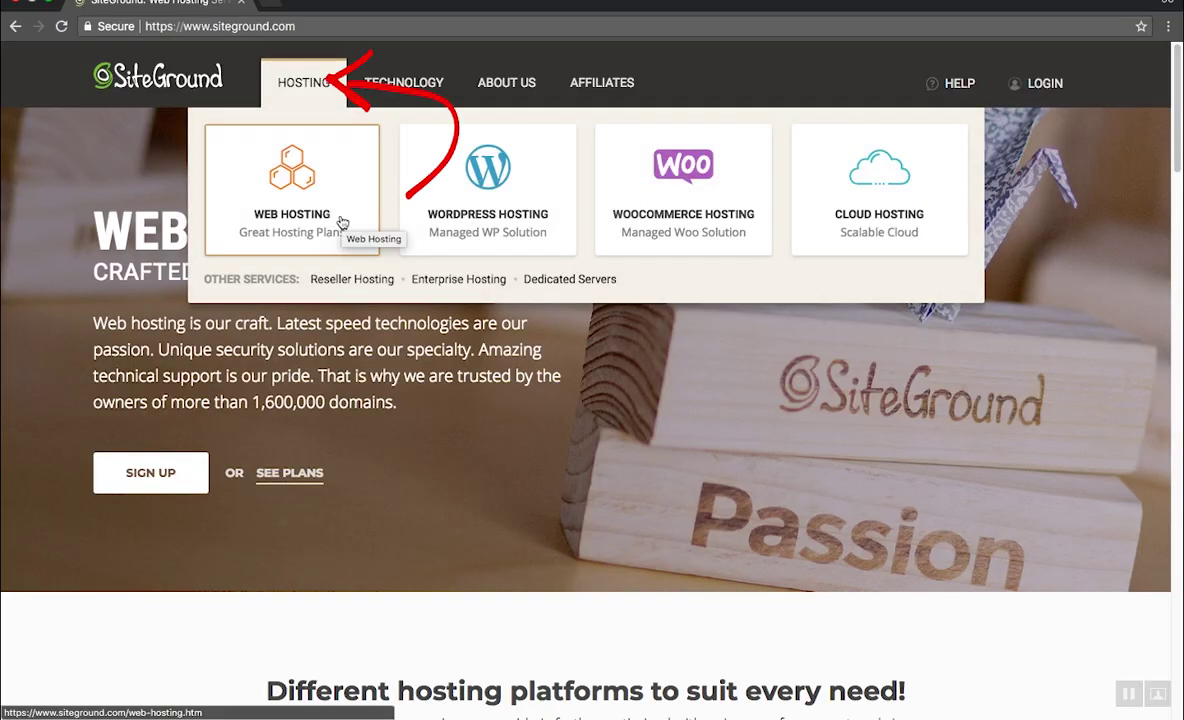
{"action": "left_click", "coordinate": [340, 221]}
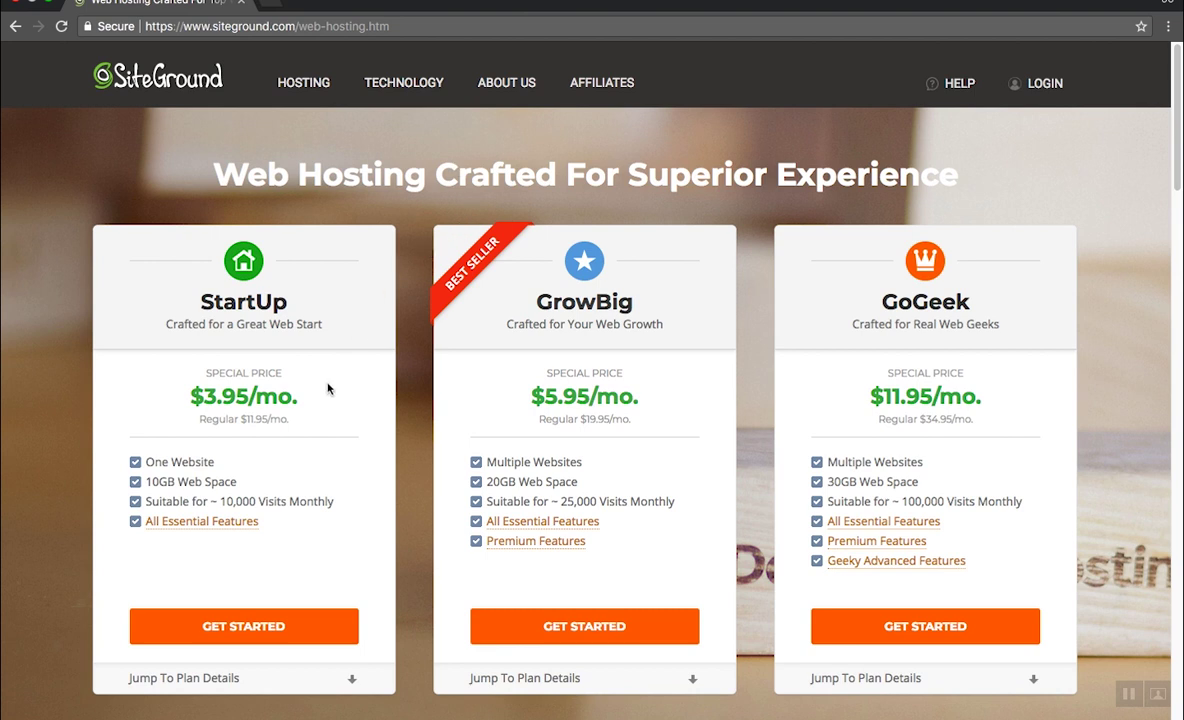
Note StartUp's special price, One Website and 10GB Web Space, then order the StartUp plan.
{"action": "scroll", "coordinate": [327, 389], "scroll_direction": "down", "scroll_amount": 1}
{"action": "scroll", "coordinate": [327, 389], "scroll_direction": "down", "scroll_amount": 1}
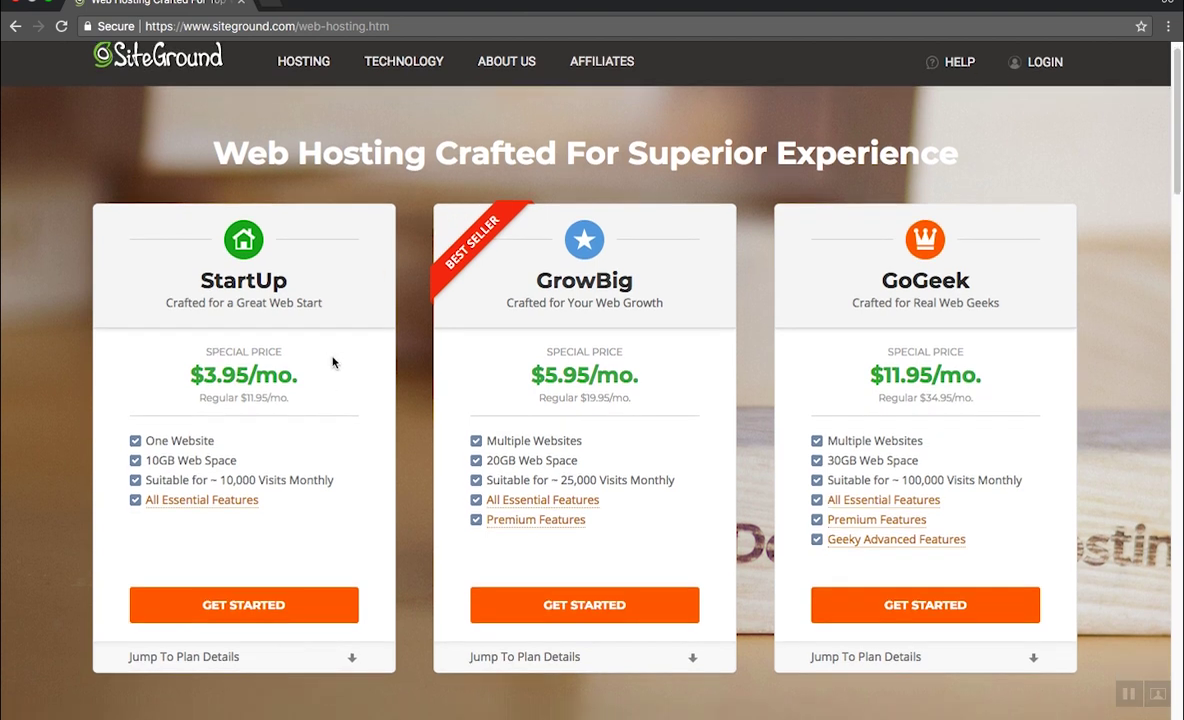
{"action": "mouse_move", "coordinate": [220, 493]}
{"action": "left_click_drag", "start_coordinate": [189, 375], "coordinate": [239, 397]}
{"action": "left_click", "coordinate": [301, 387]}
{"action": "left_click_drag", "start_coordinate": [145, 440], "coordinate": [214, 440]}
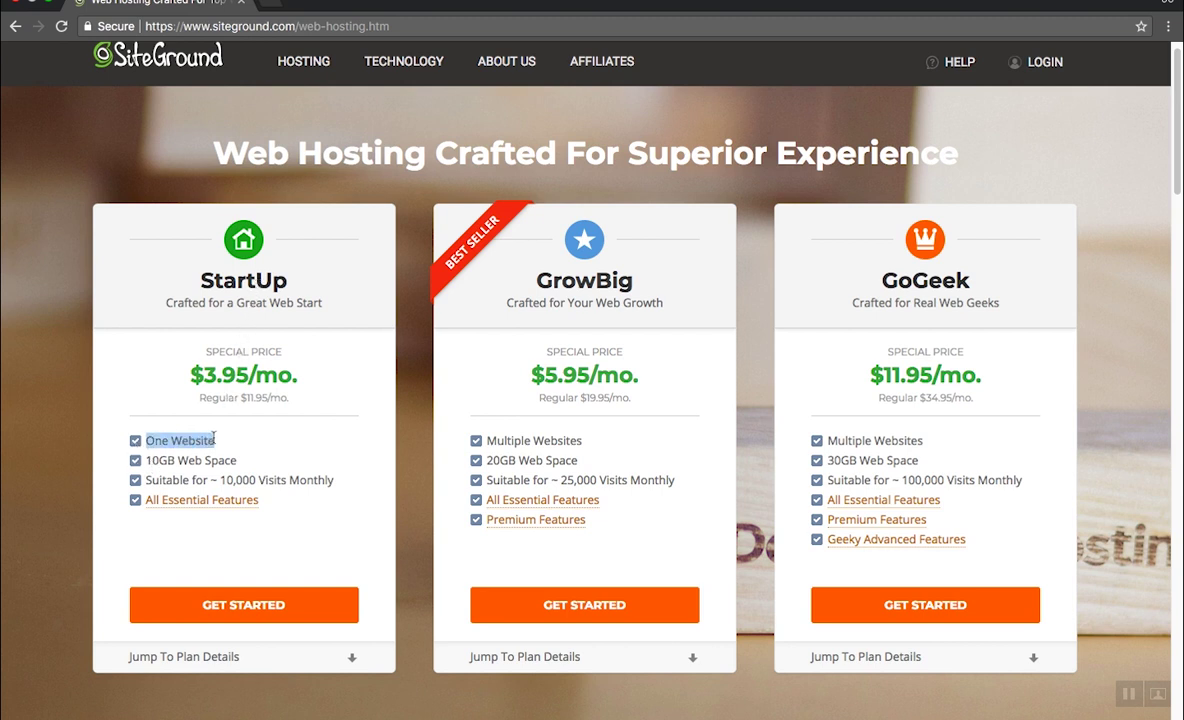
{"action": "left_click_drag", "start_coordinate": [149, 460], "coordinate": [240, 460]}
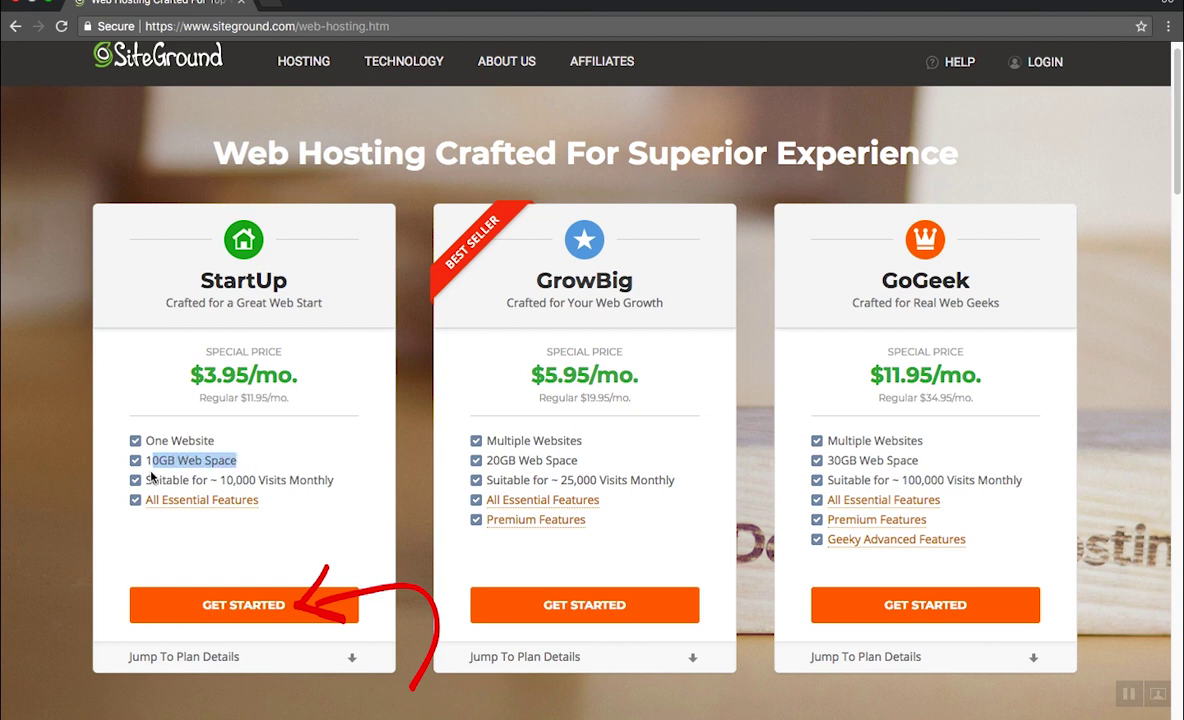
{"action": "left_click", "coordinate": [217, 479]}
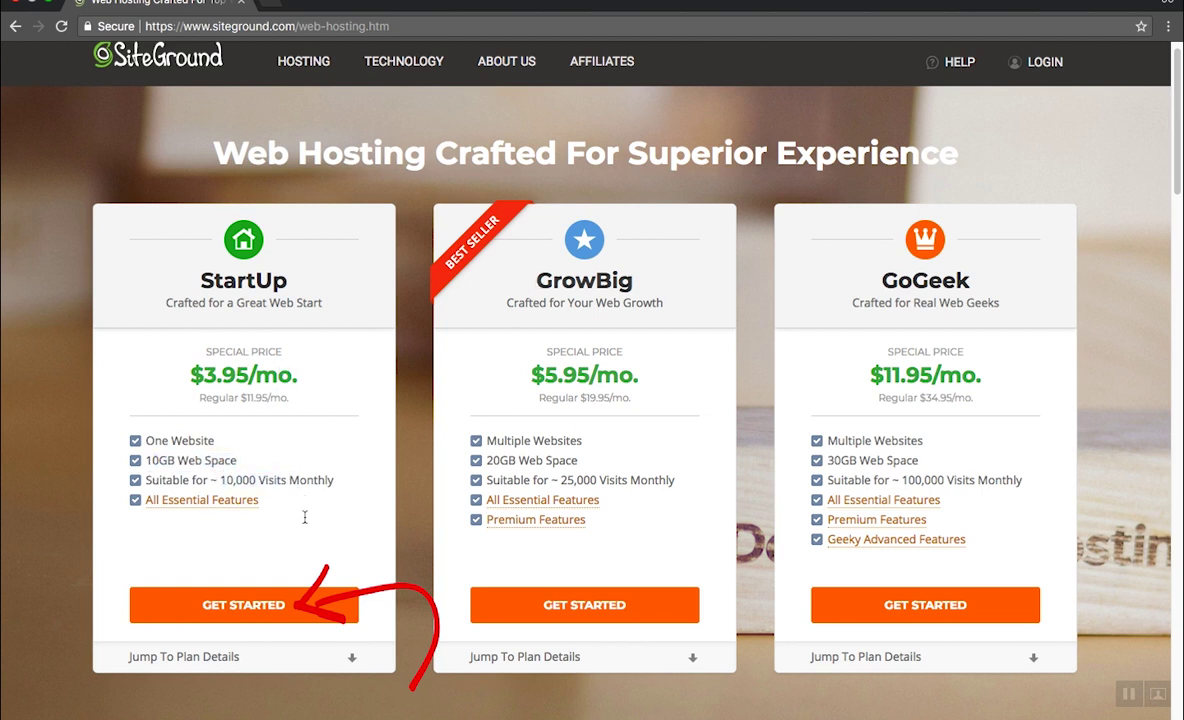
{"action": "left_click", "coordinate": [280, 603]}
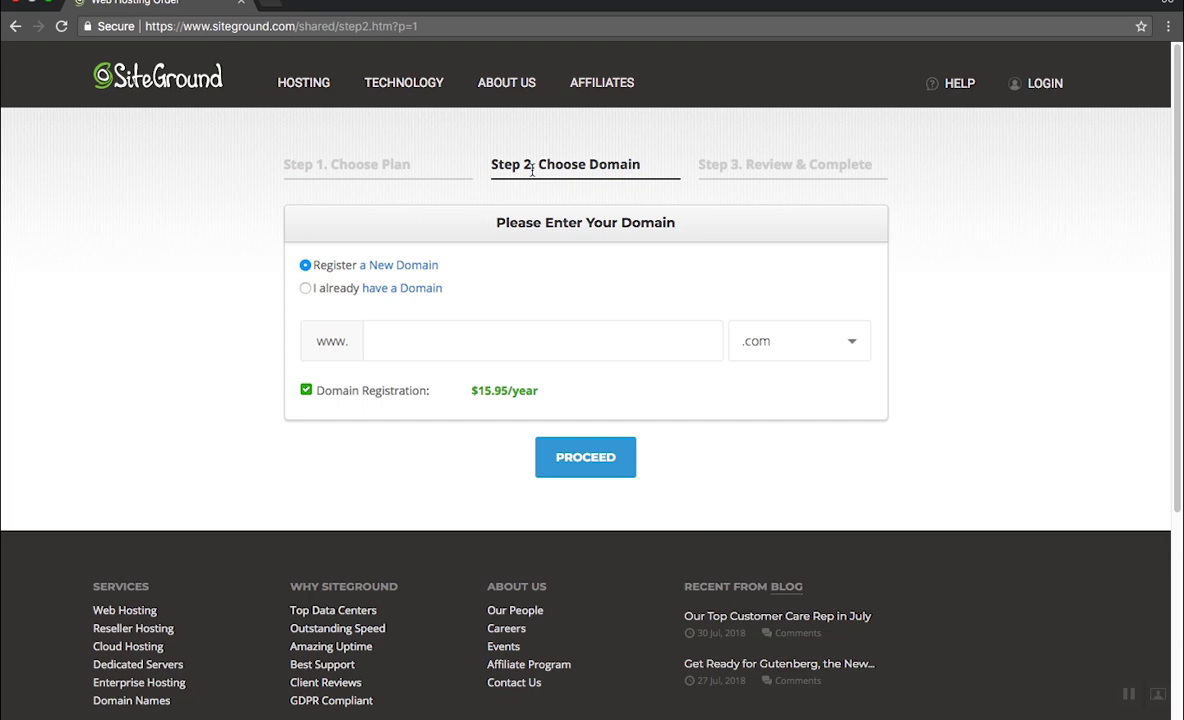
Check availability of bitcoinshop.com, then bitwoo.com, as the new domain.
{"action": "left_click", "coordinate": [489, 347]}
{"action": "type", "text": "bitcoinshop"}
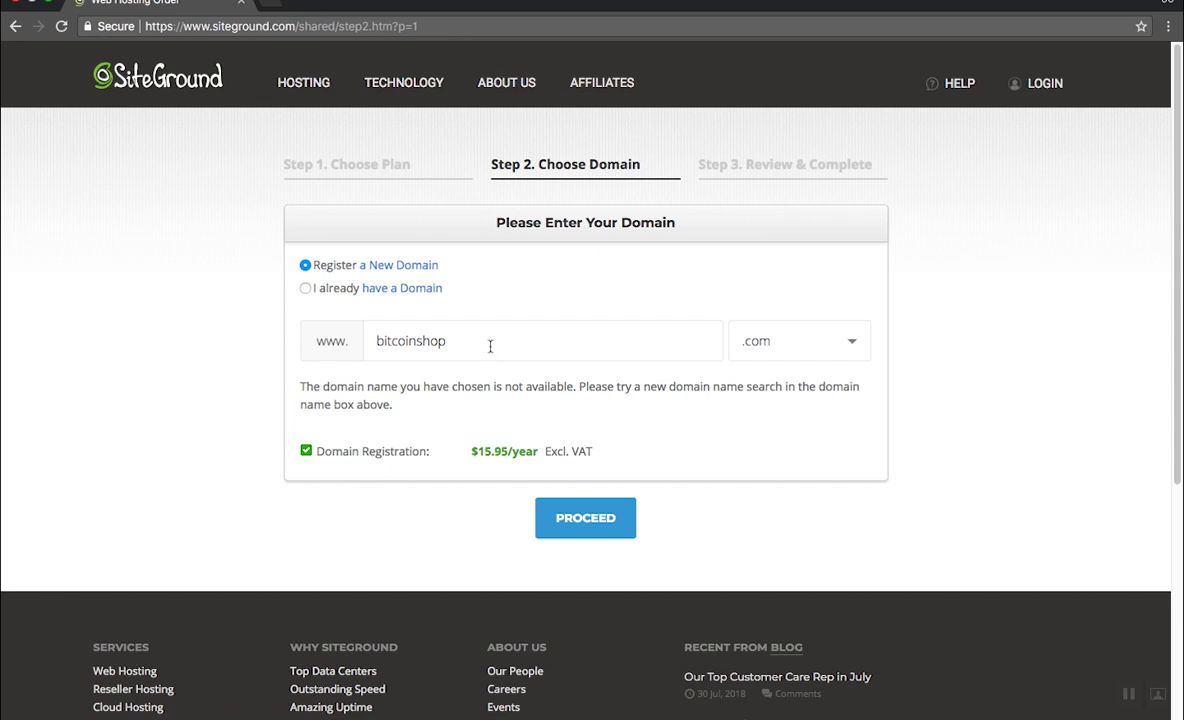
{"action": "double_click", "coordinate": [490, 346]}
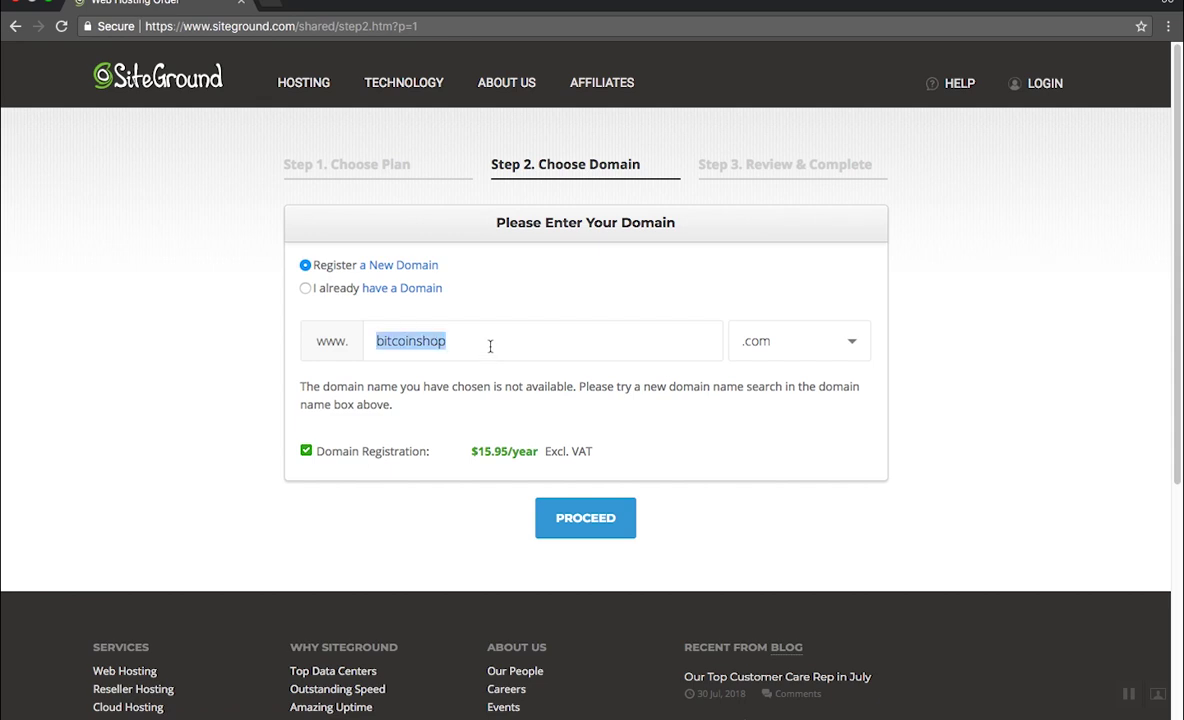
{"action": "type", "text": "bitcoi"}
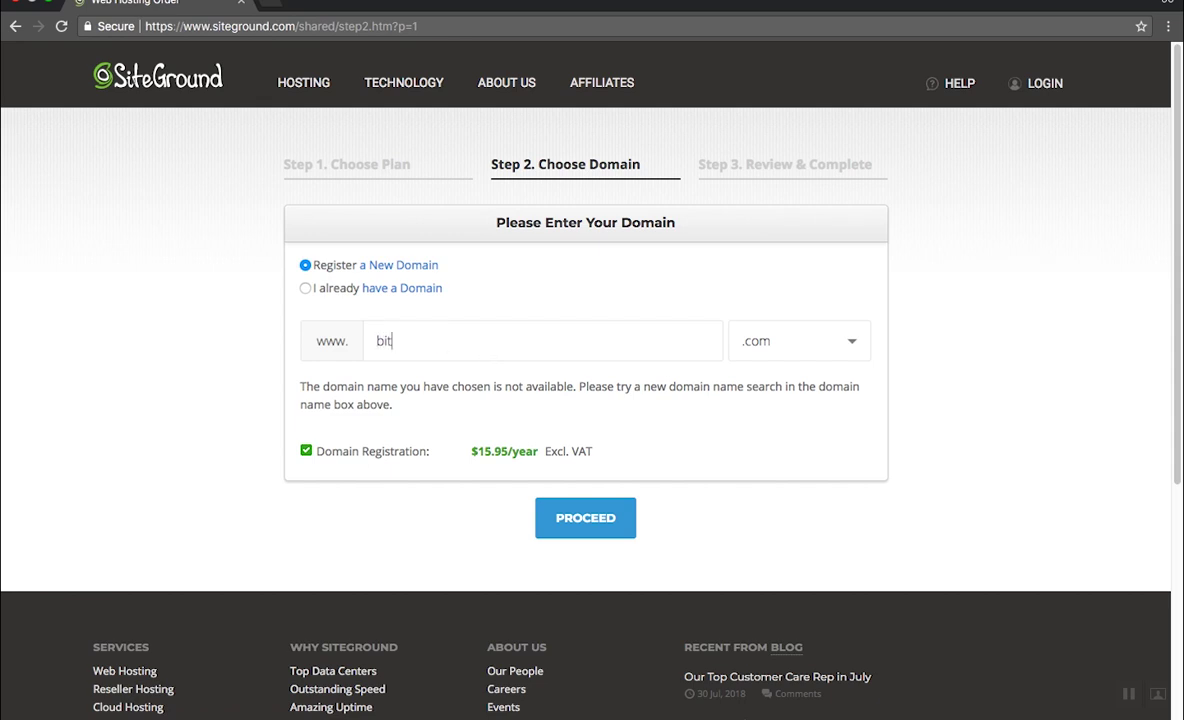
{"action": "key", "text": "BackSpace"}
{"action": "key", "text": "BackSpace"}
{"action": "key", "text": "BackSpace"}
{"action": "type", "text": "woo"}
{"action": "left_click", "coordinate": [611, 525]}
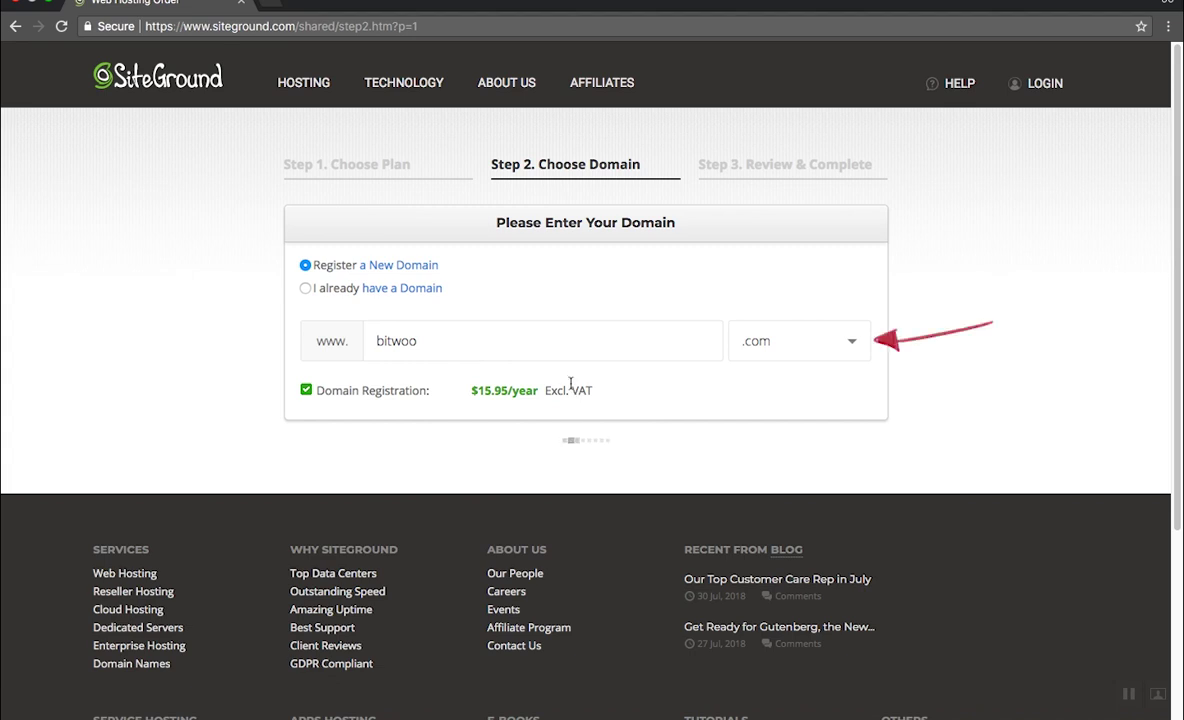
Try bitcommerce, then replace it with wootoshi and submit wootoshi.com for registration.
{"action": "key", "text": "BackSpace"}
{"action": "key", "text": "BackSpace"}
{"action": "key", "text": "BackSpace"}
{"action": "key", "text": "BackSpace"}
{"action": "type", "text": "t"}
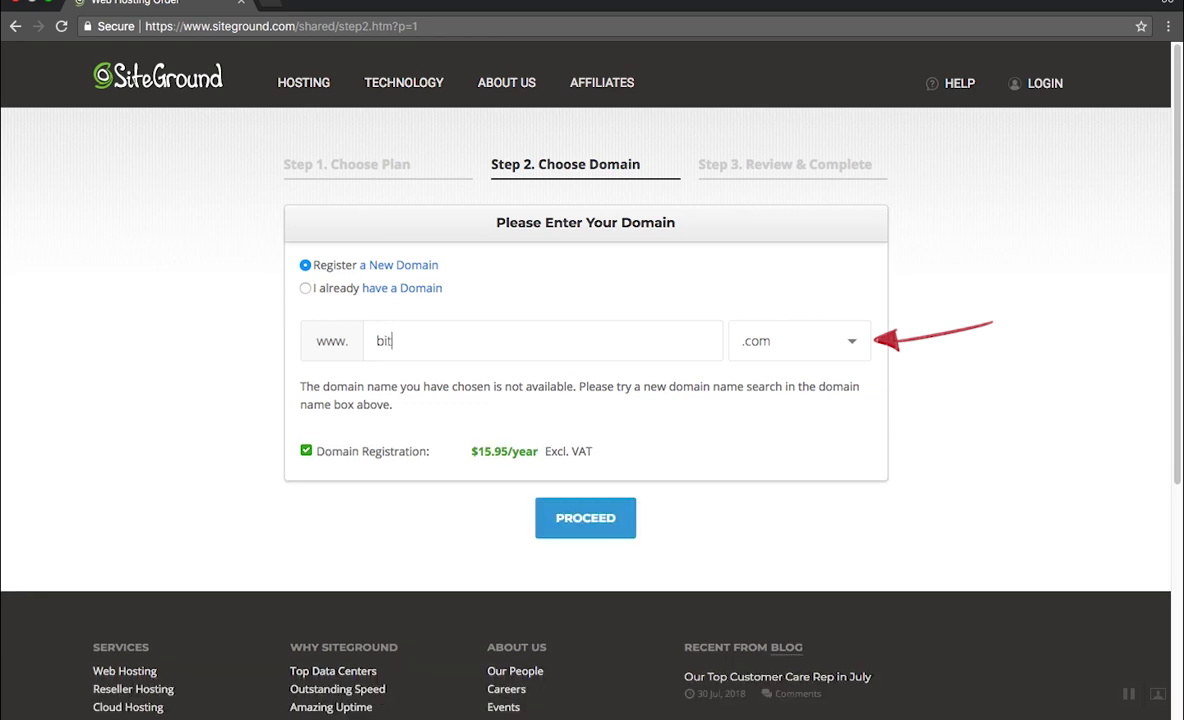
{"action": "type", "text": "commerce"}
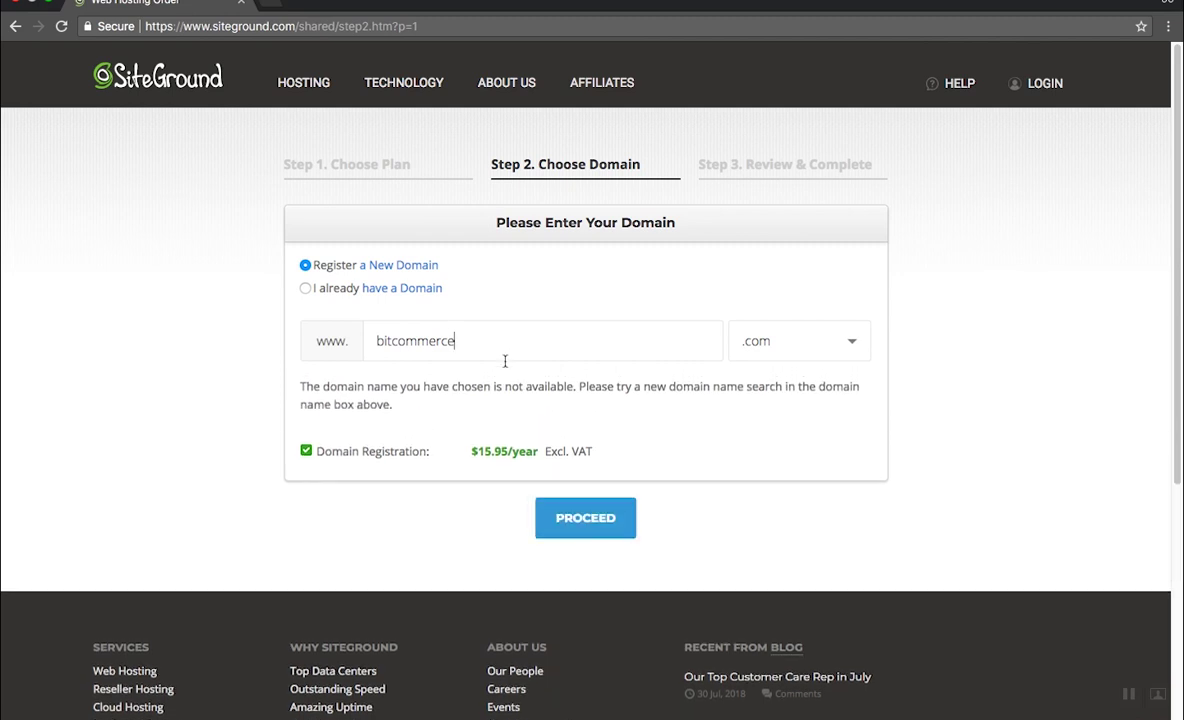
{"action": "double_click", "coordinate": [481, 341]}
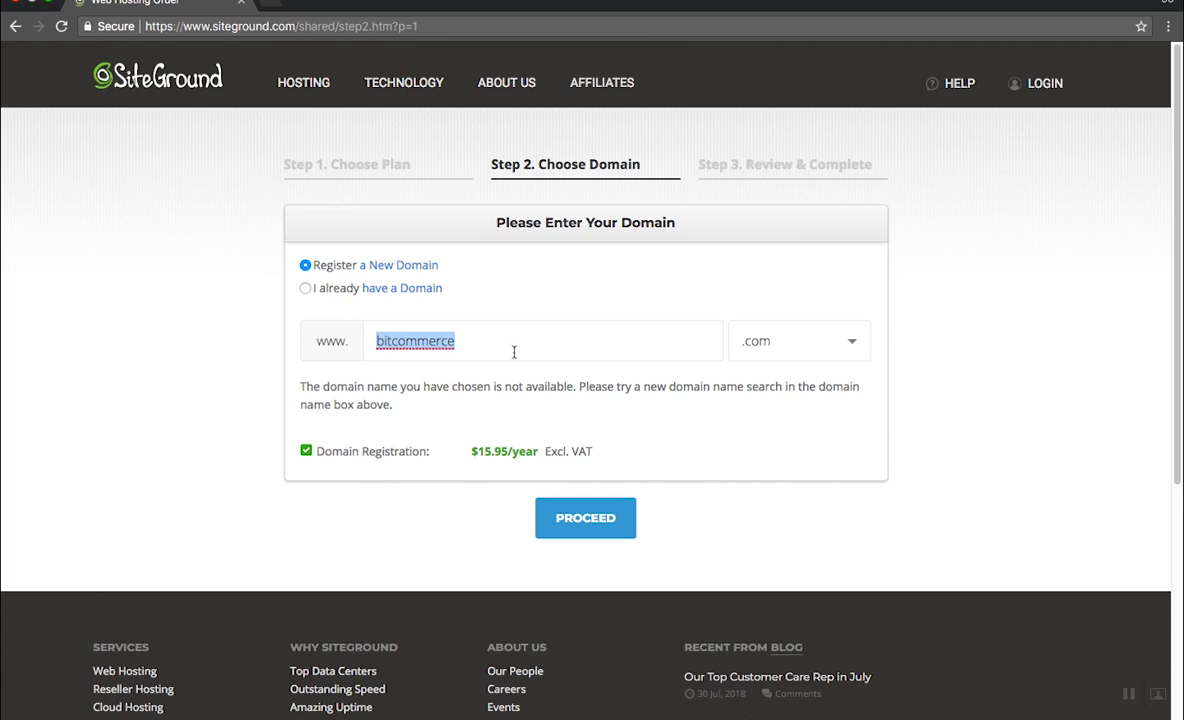
{"action": "type", "text": "wootoshi"}
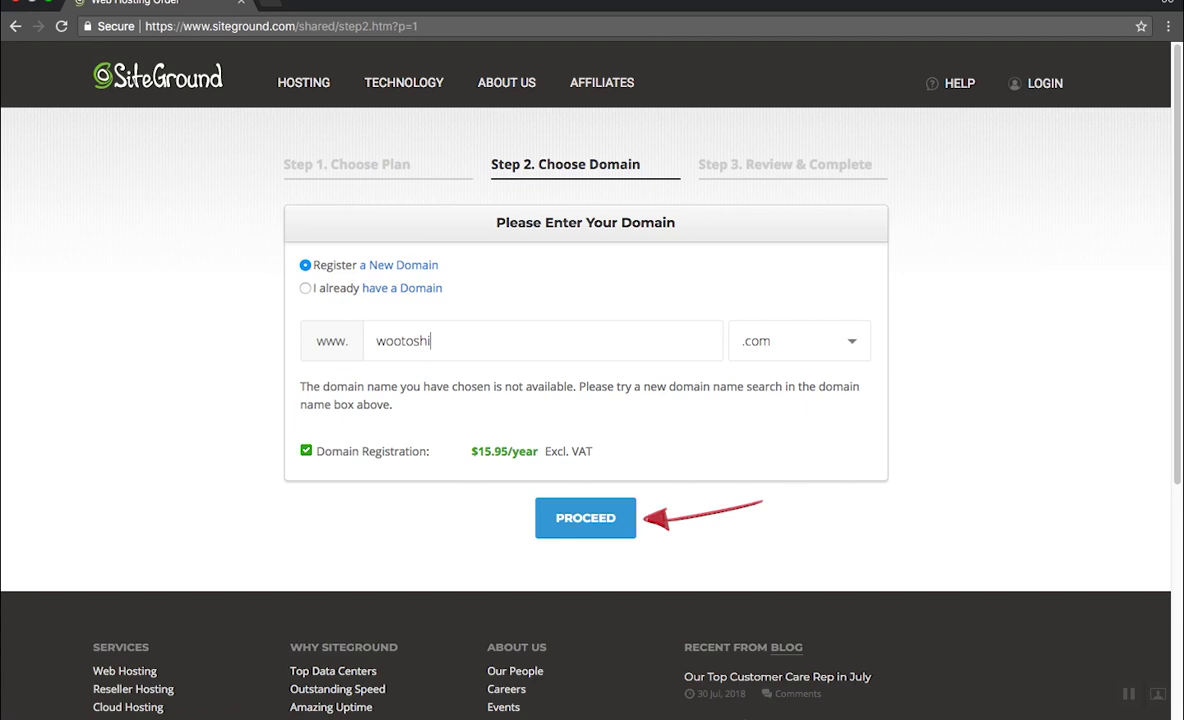
{"action": "left_click", "coordinate": [562, 515]}
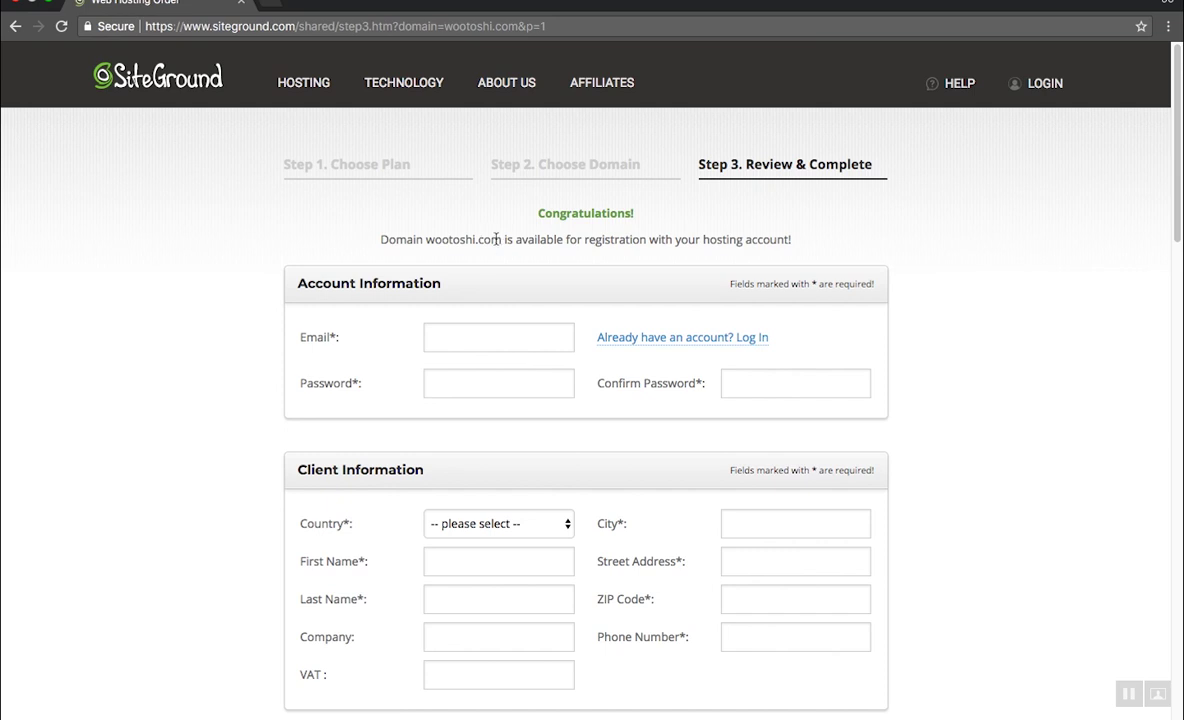
Highlight the available wootoshi.com domain and scroll down to the StartUp, London (UK), 12-month purchase details.
{"action": "left_click_drag", "start_coordinate": [431, 243], "coordinate": [499, 240]}
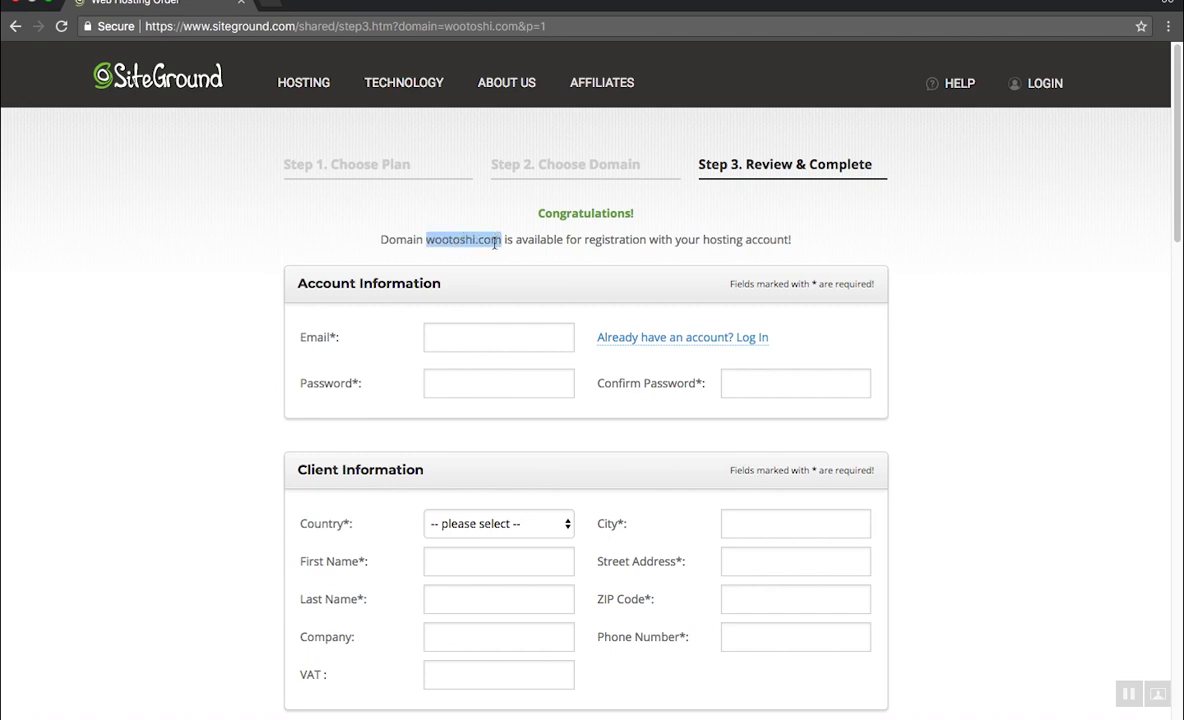
{"action": "left_click", "coordinate": [545, 260]}
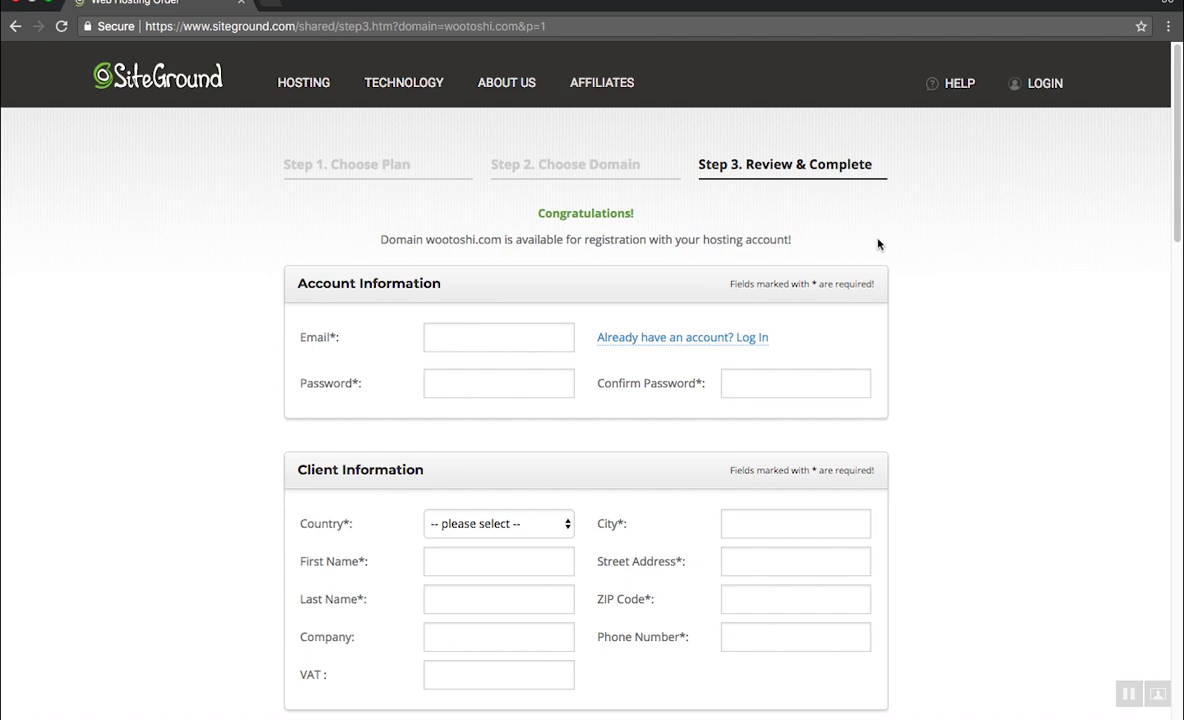
{"action": "scroll", "coordinate": [871, 242], "scroll_direction": "down", "scroll_amount": 1}
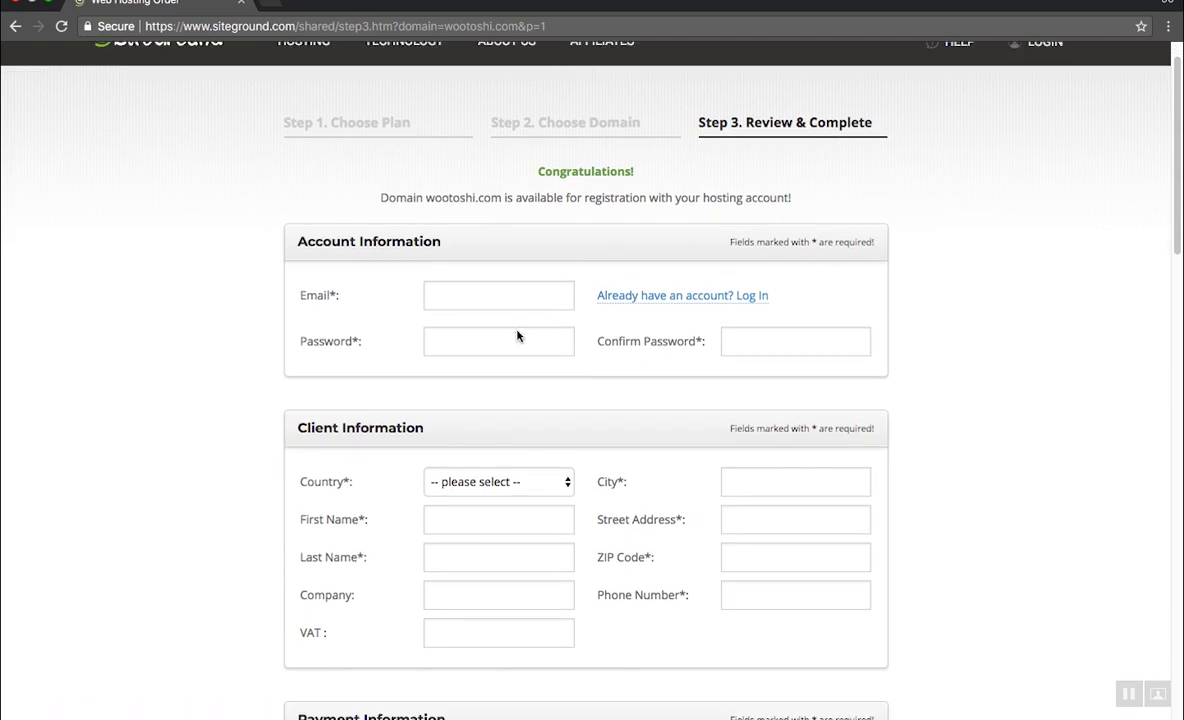
{"action": "scroll", "coordinate": [853, 478], "scroll_direction": "down", "scroll_amount": 3}
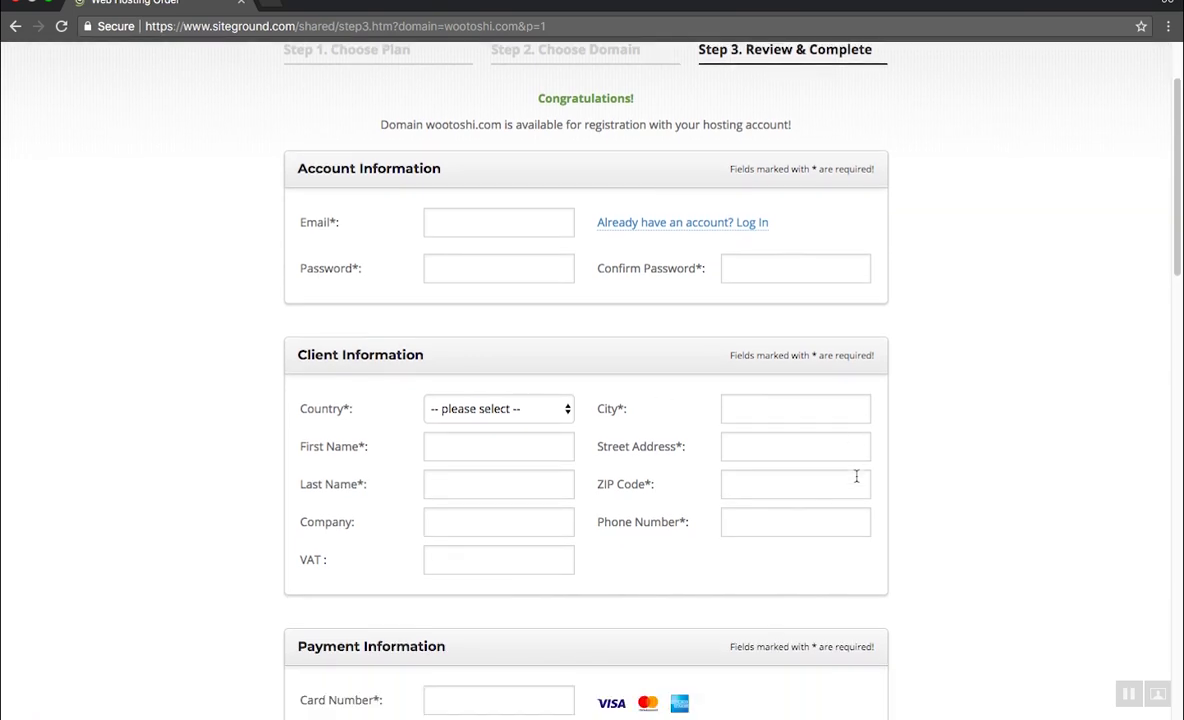
{"action": "scroll", "coordinate": [856, 477], "scroll_direction": "down", "scroll_amount": 6}
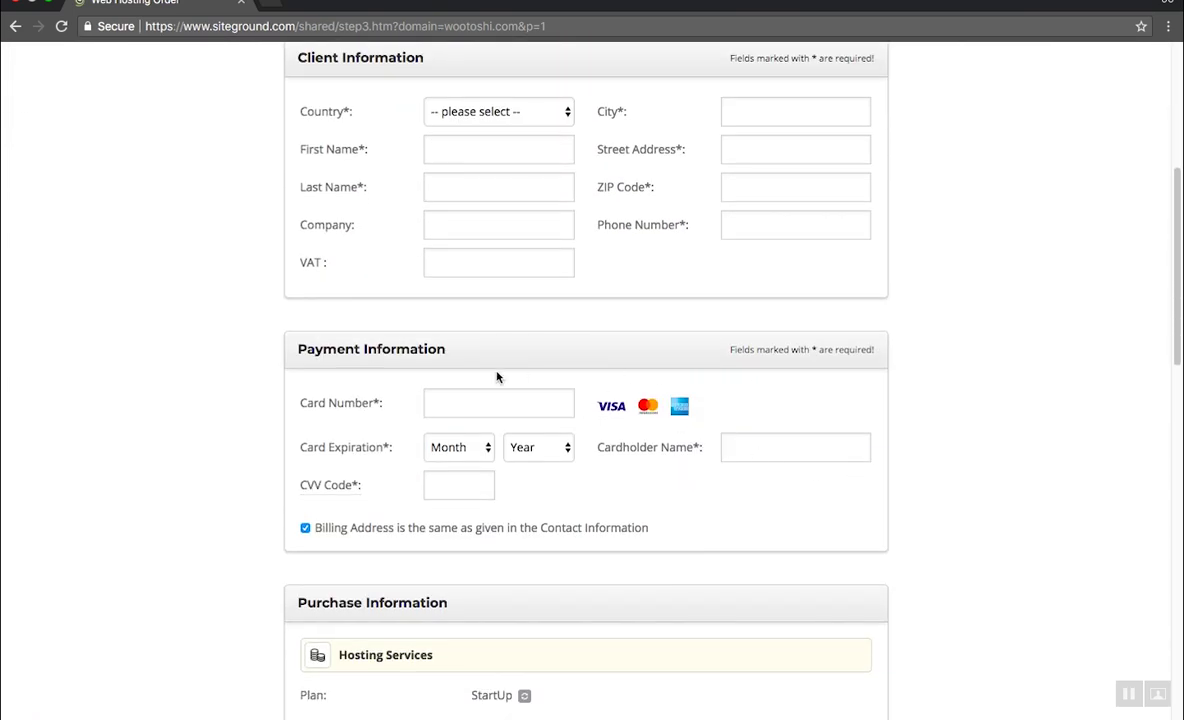
{"action": "scroll", "coordinate": [465, 484], "scroll_direction": "down", "scroll_amount": 1}
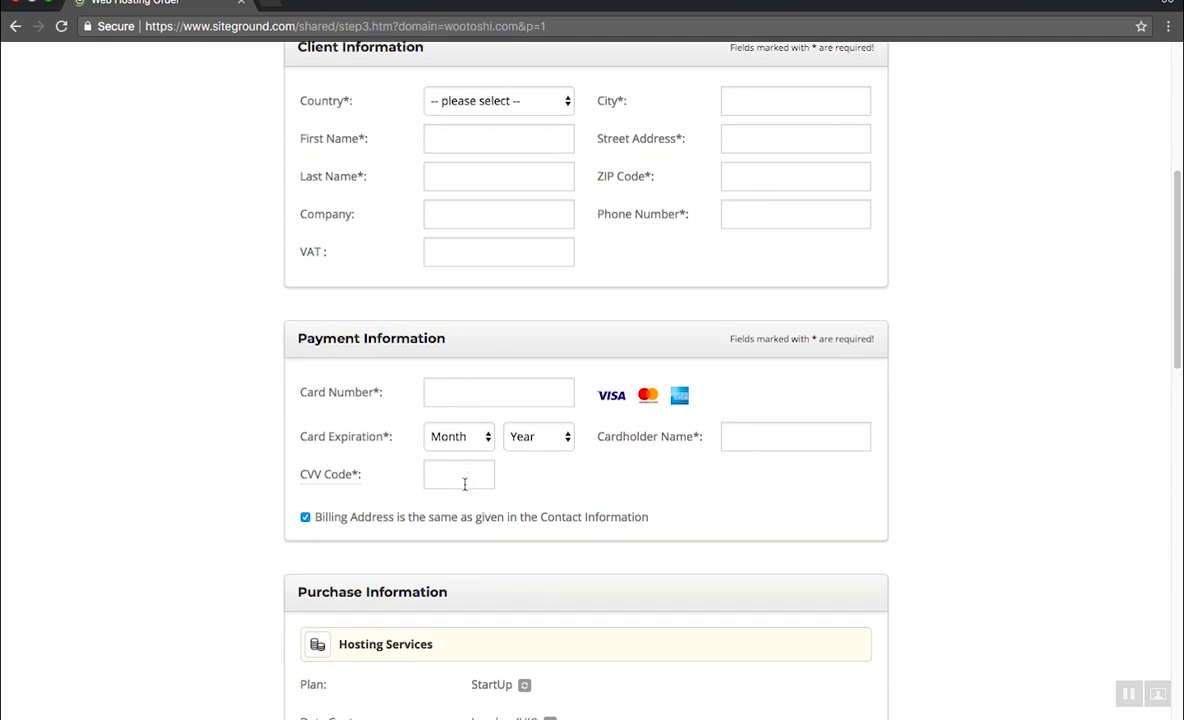
{"action": "scroll", "coordinate": [465, 484], "scroll_direction": "down", "scroll_amount": 3}
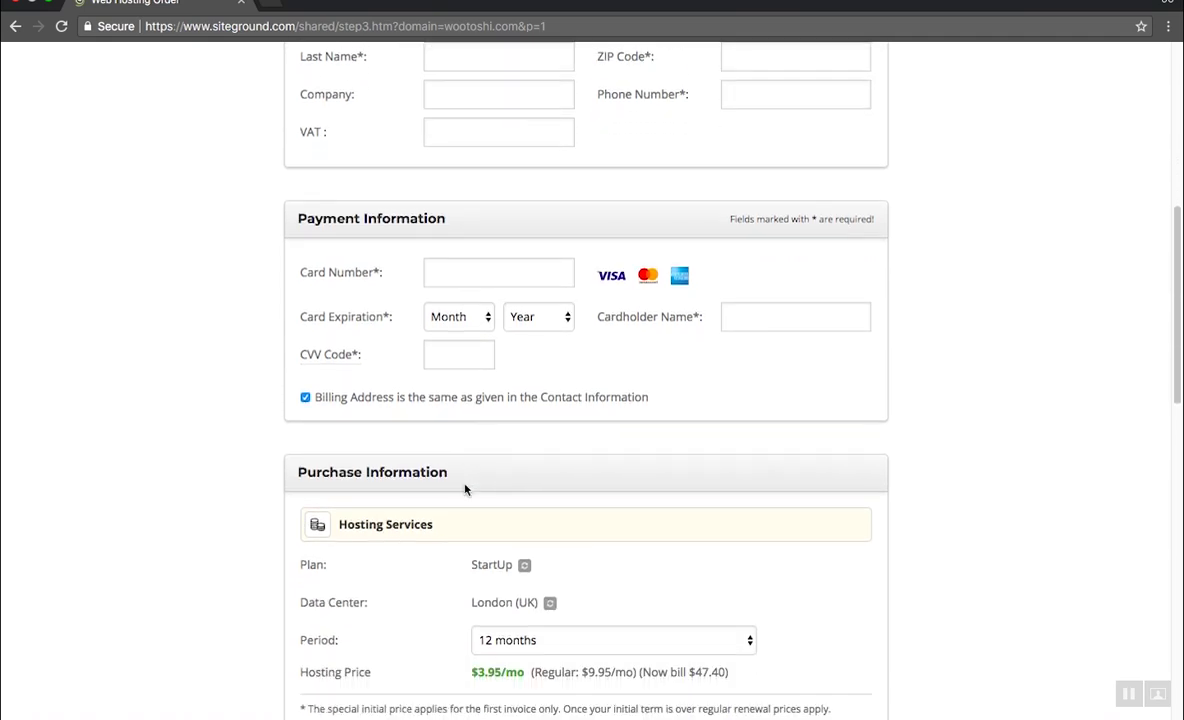
{"action": "scroll", "coordinate": [465, 489], "scroll_direction": "down", "scroll_amount": 2}
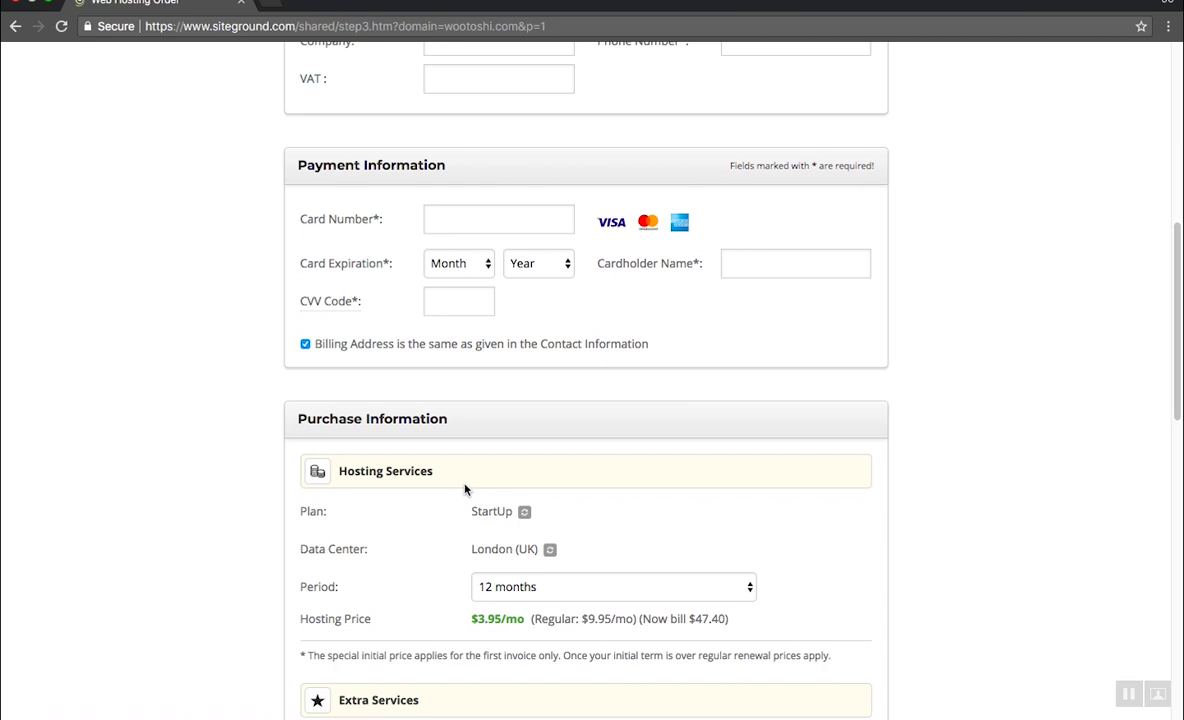
{"action": "scroll", "coordinate": [465, 489], "scroll_direction": "down", "scroll_amount": 2}
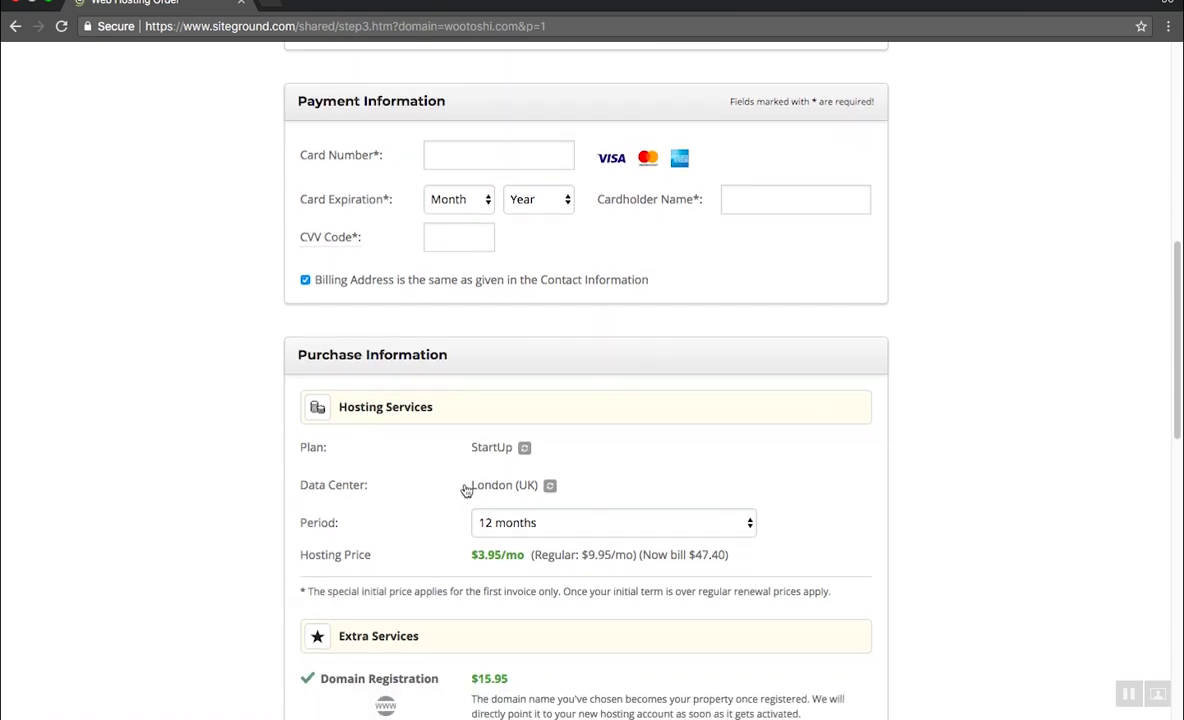
Compare Amsterdam (NL) and Singapore (SG), then settle on Chicago (USA) at $11.95/mo regular price.
{"action": "left_click", "coordinate": [550, 487]}
{"action": "left_click", "coordinate": [550, 487]}
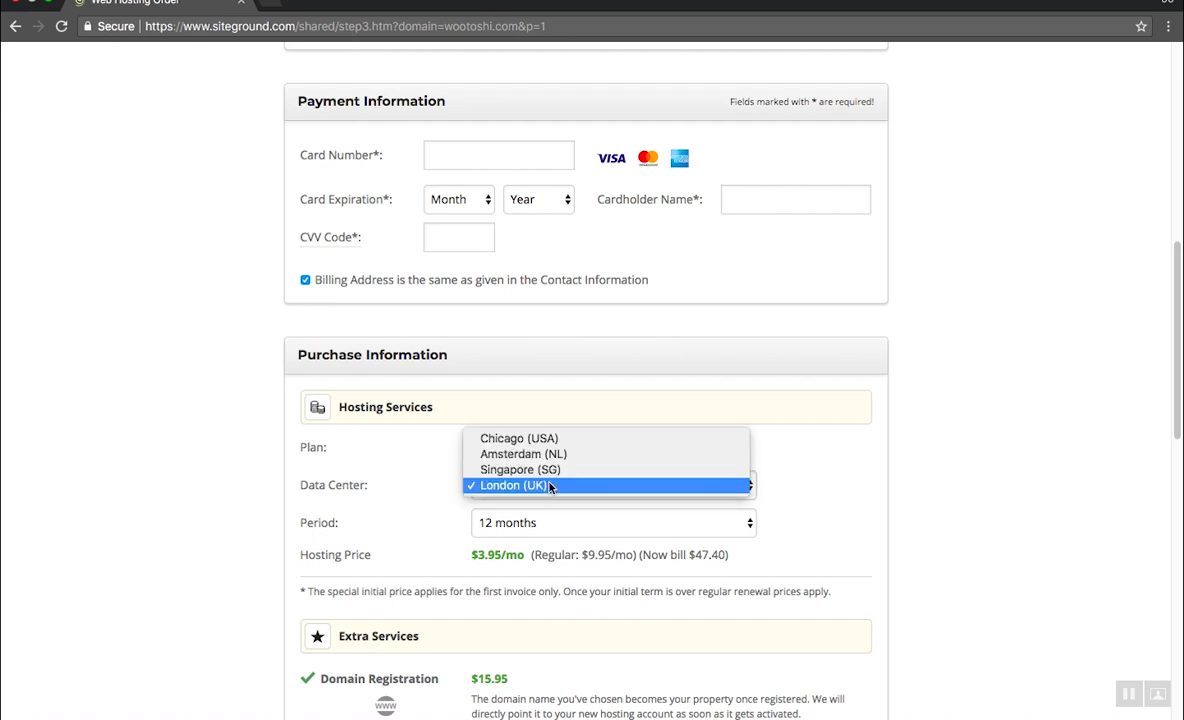
{"action": "left_click", "coordinate": [534, 439]}
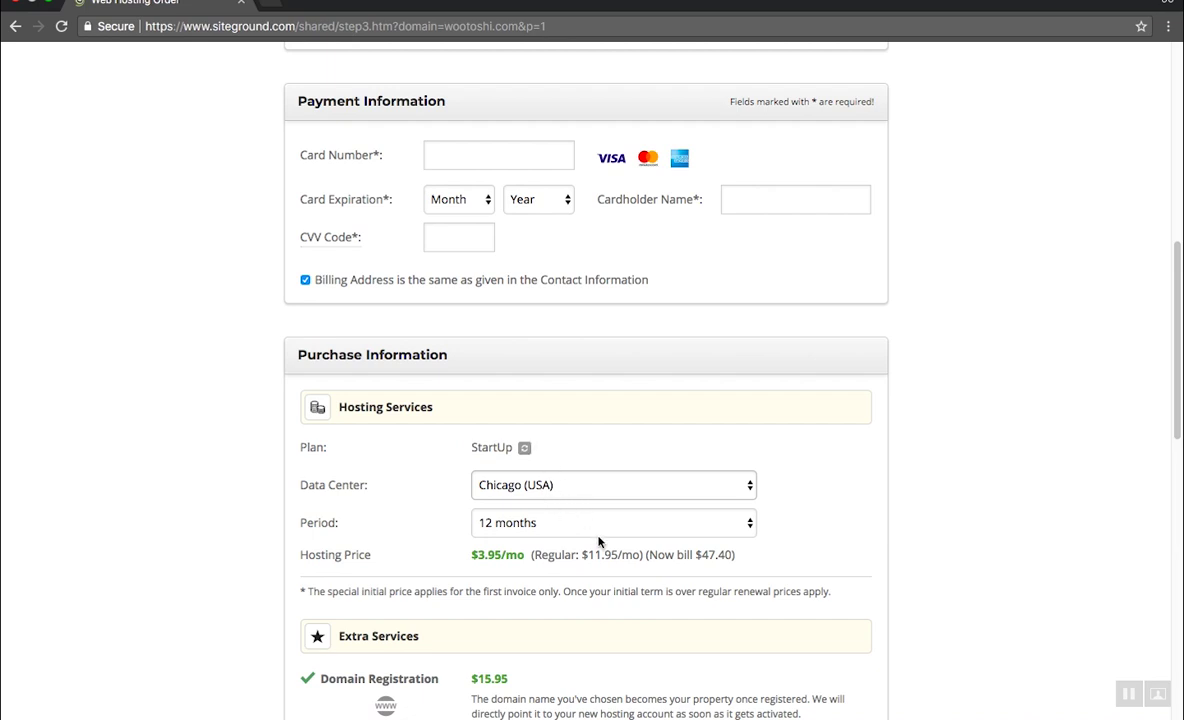
{"action": "left_click_drag", "start_coordinate": [587, 554], "coordinate": [640, 554]}
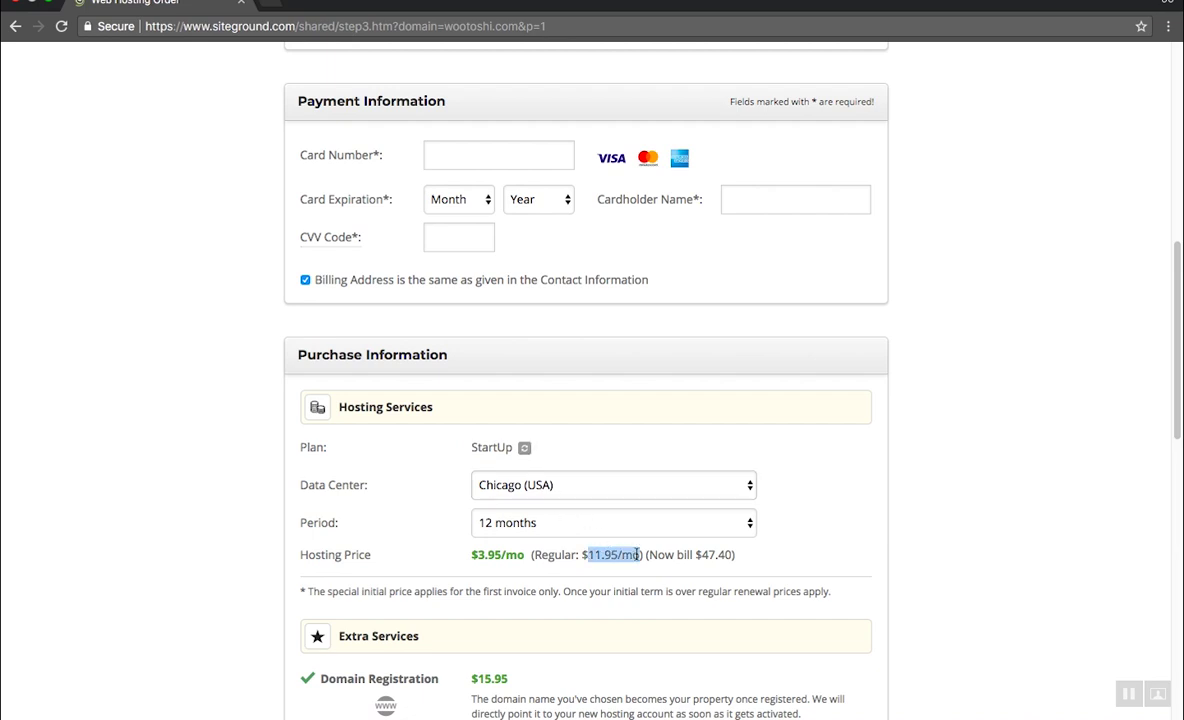
{"action": "left_click", "coordinate": [547, 486]}
{"action": "left_click", "coordinate": [539, 503]}
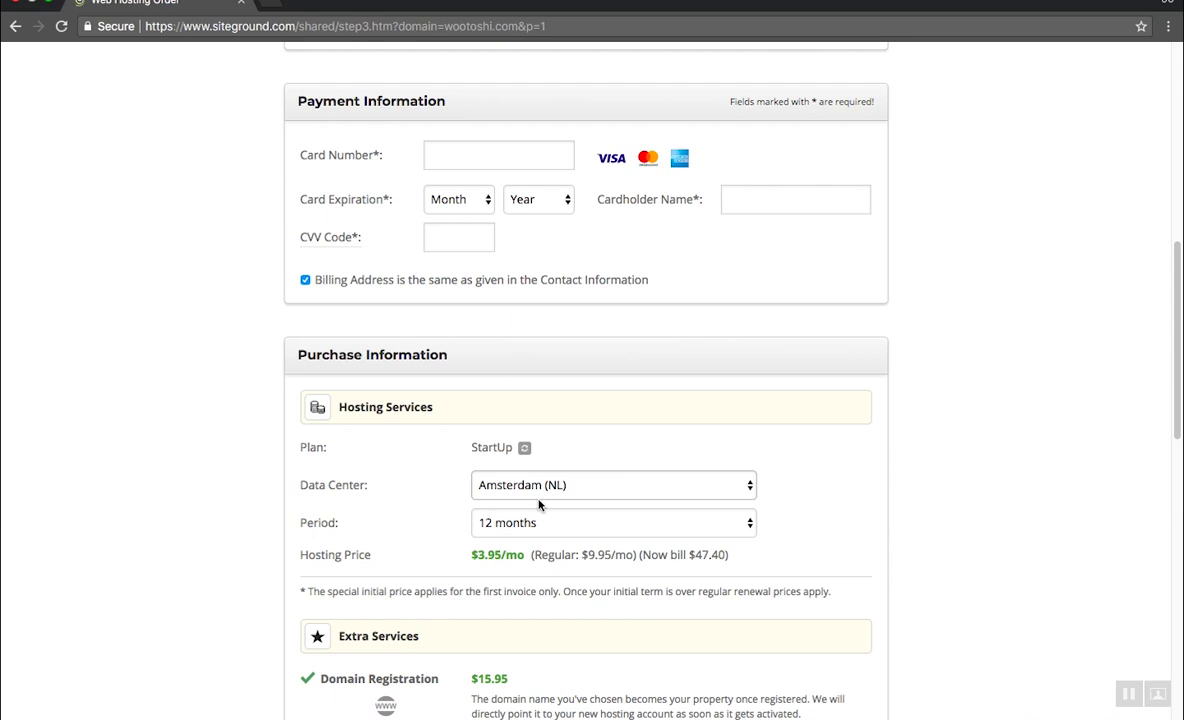
{"action": "left_click", "coordinate": [536, 489]}
{"action": "left_click", "coordinate": [534, 503]}
{"action": "left_click", "coordinate": [534, 488]}
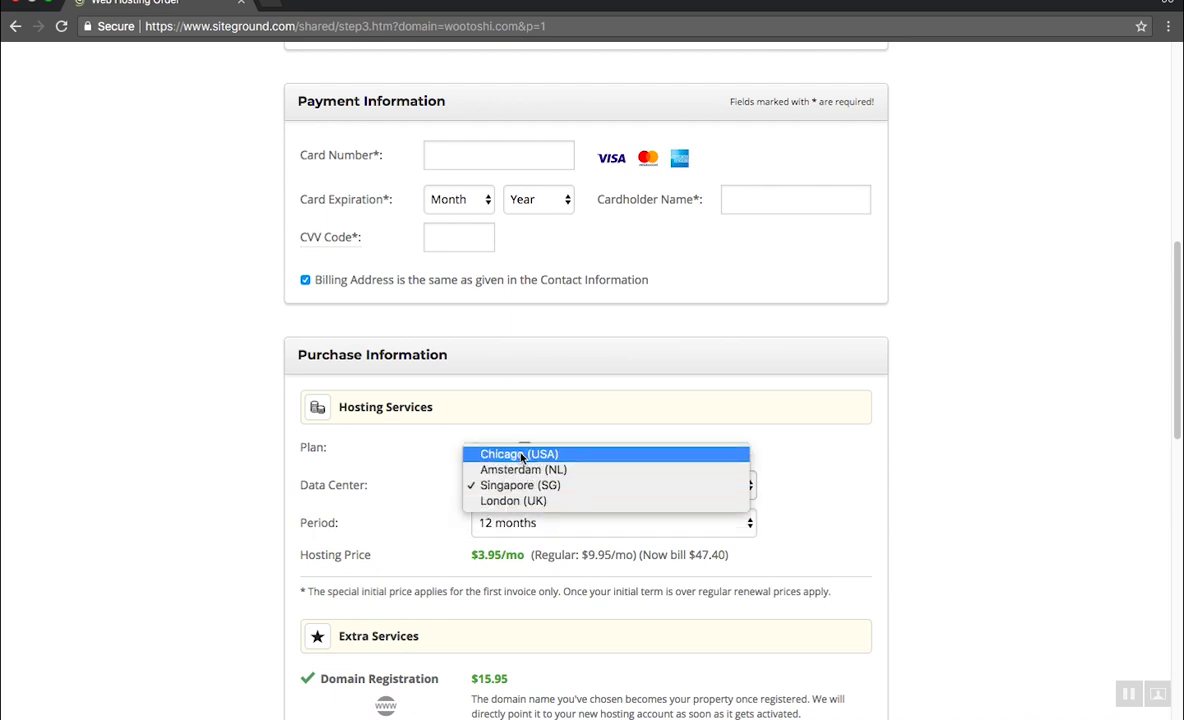
{"action": "left_click", "coordinate": [521, 455]}
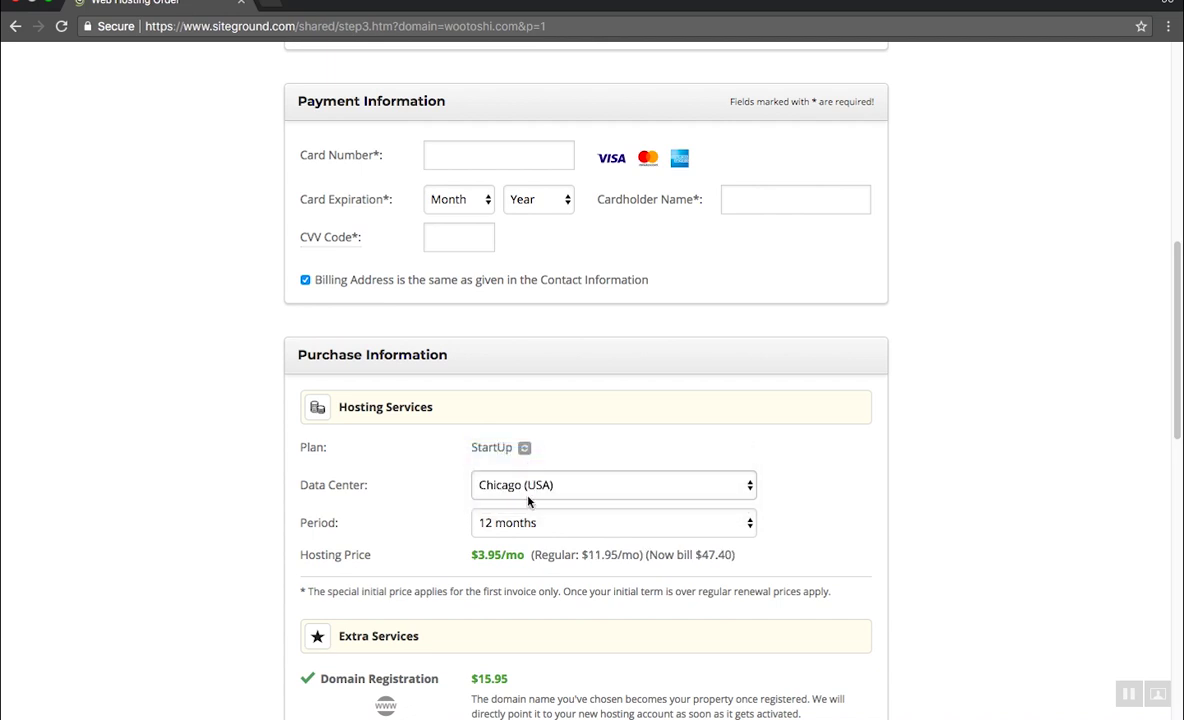
{"action": "scroll", "coordinate": [535, 480], "scroll_direction": "down", "scroll_amount": 1}
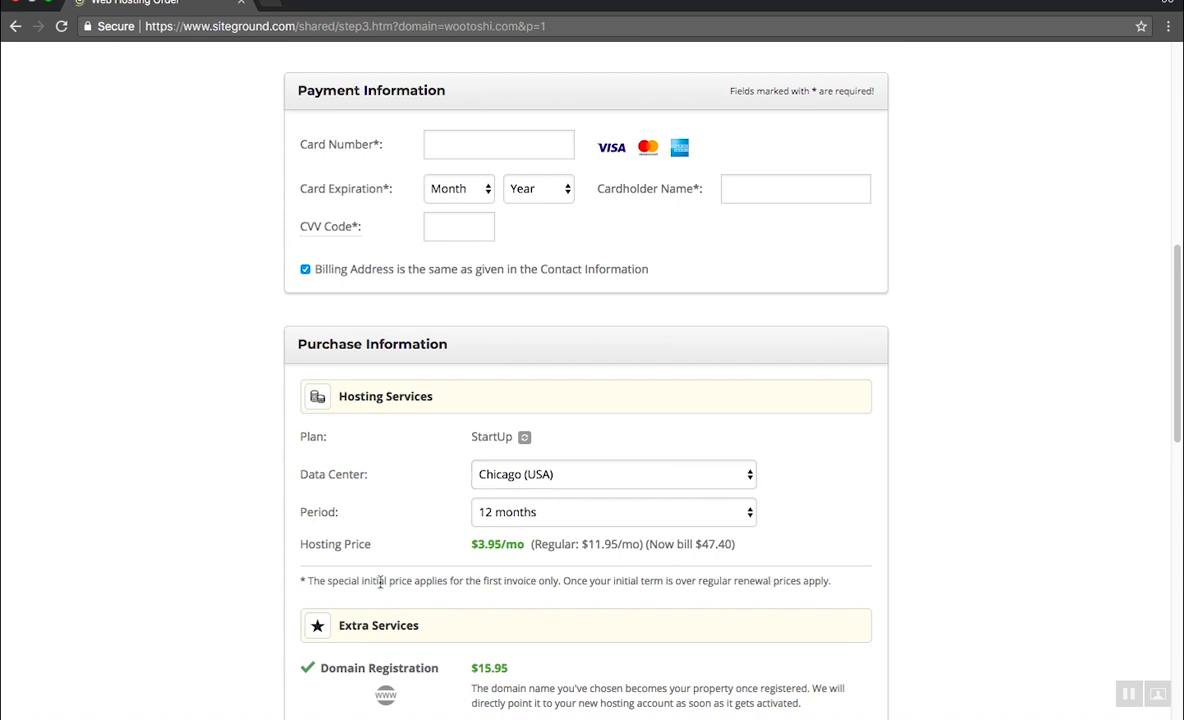
{"action": "left_click_drag", "start_coordinate": [364, 578], "coordinate": [561, 580]}
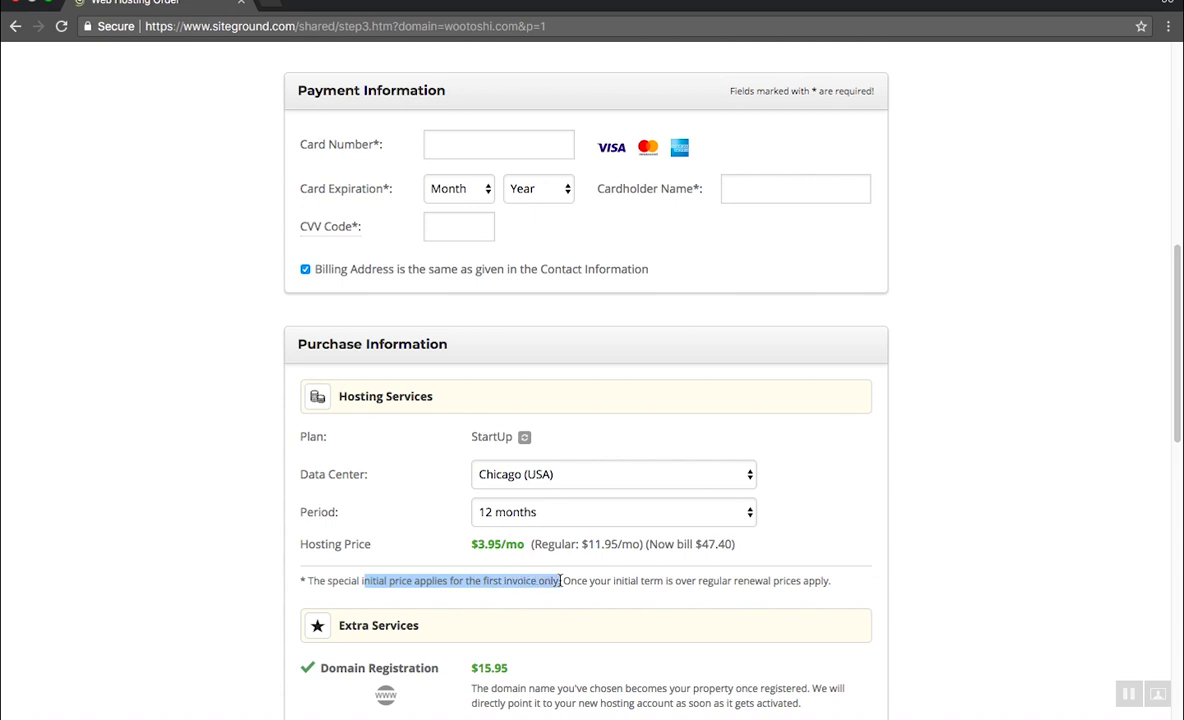
{"action": "left_click", "coordinate": [548, 513]}
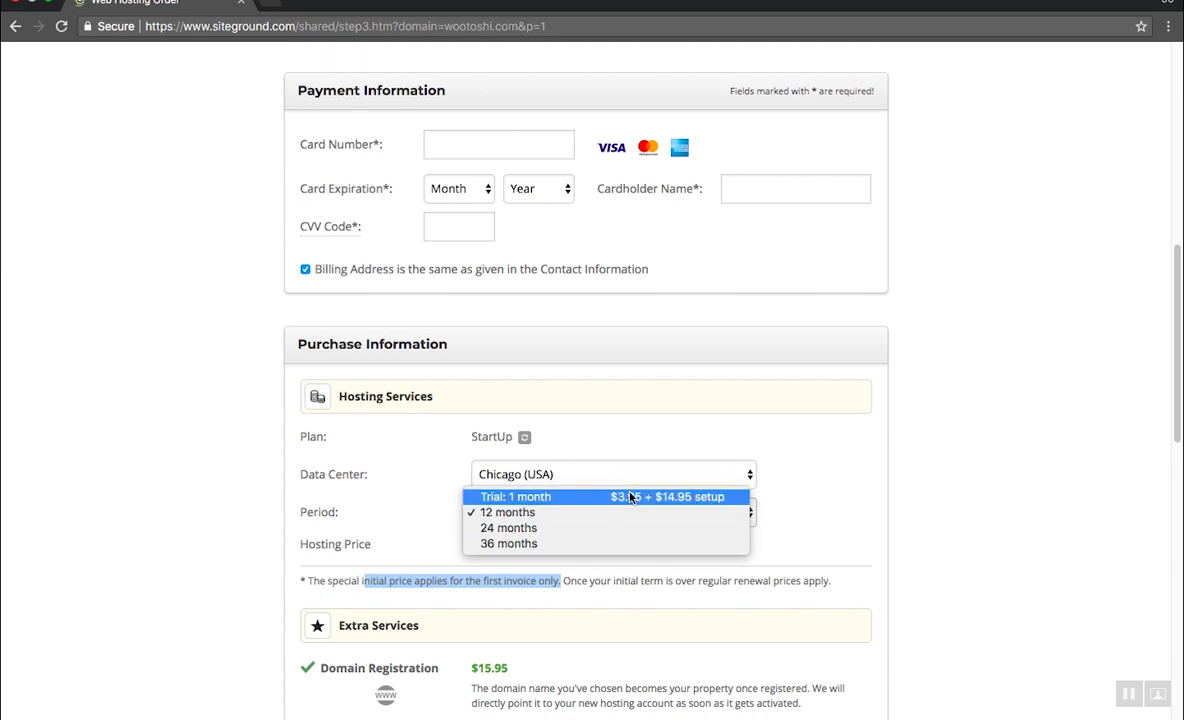
{"action": "left_click", "coordinate": [640, 544]}
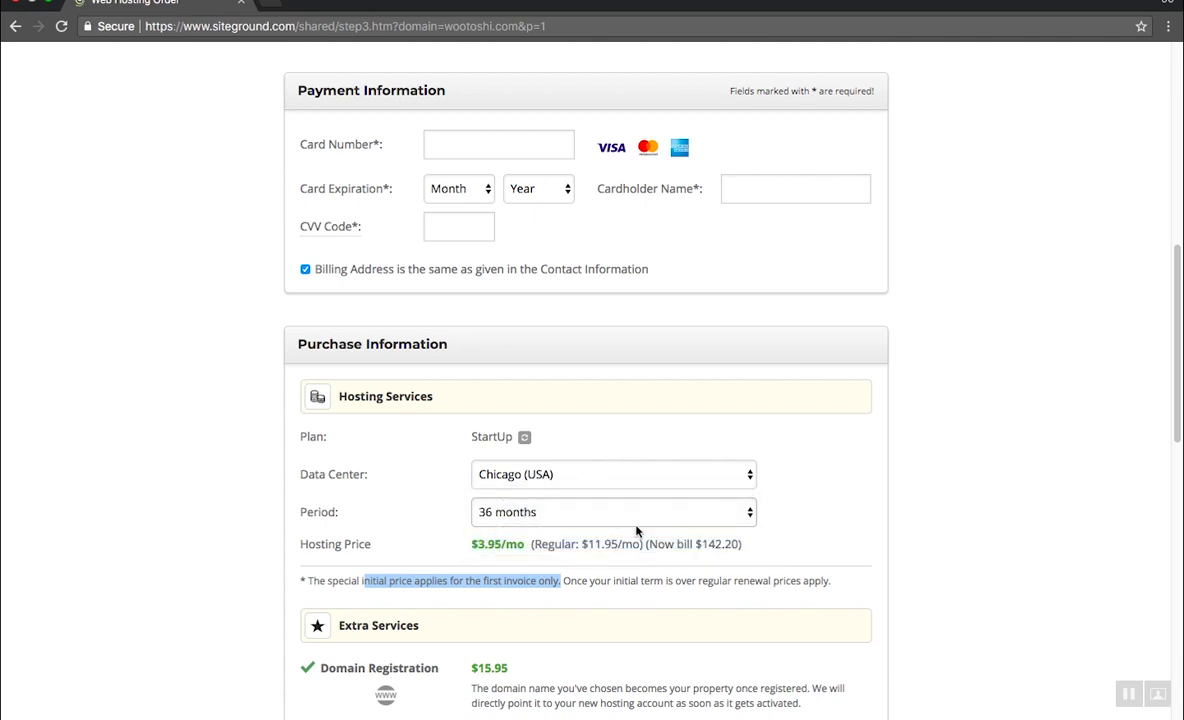
{"action": "left_click", "coordinate": [630, 512]}
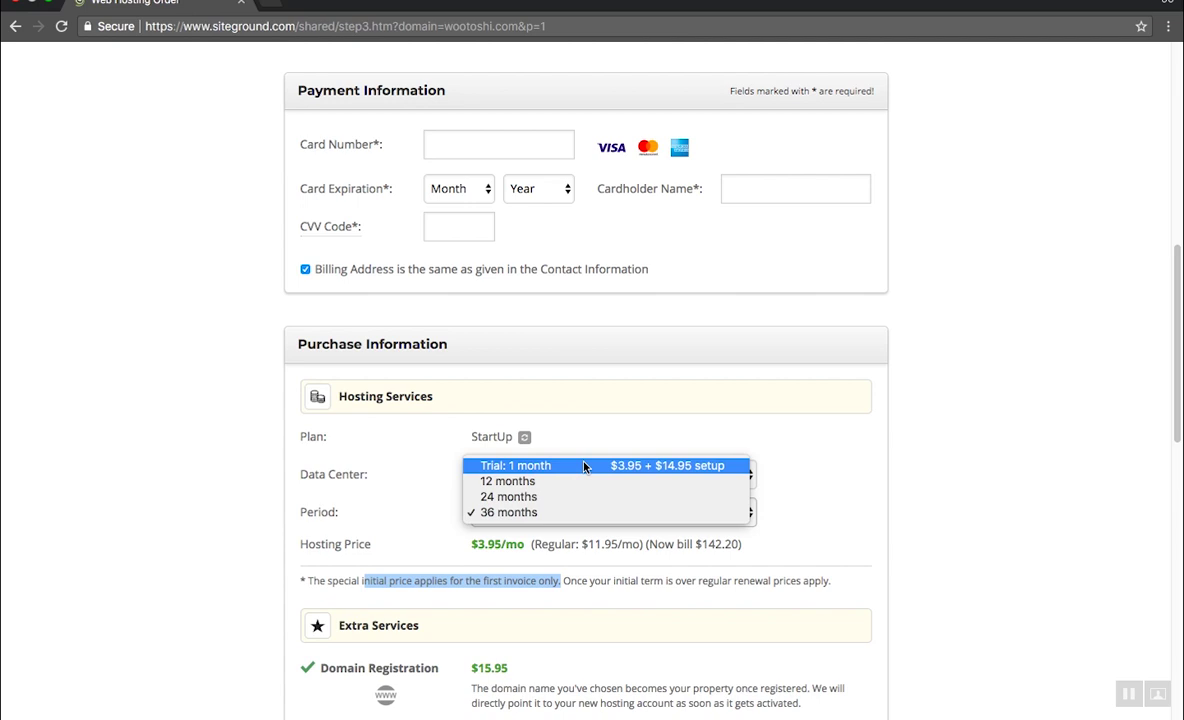
{"action": "left_click", "coordinate": [638, 482]}
{"action": "scroll", "coordinate": [752, 438], "scroll_direction": "down", "scroll_amount": 1}
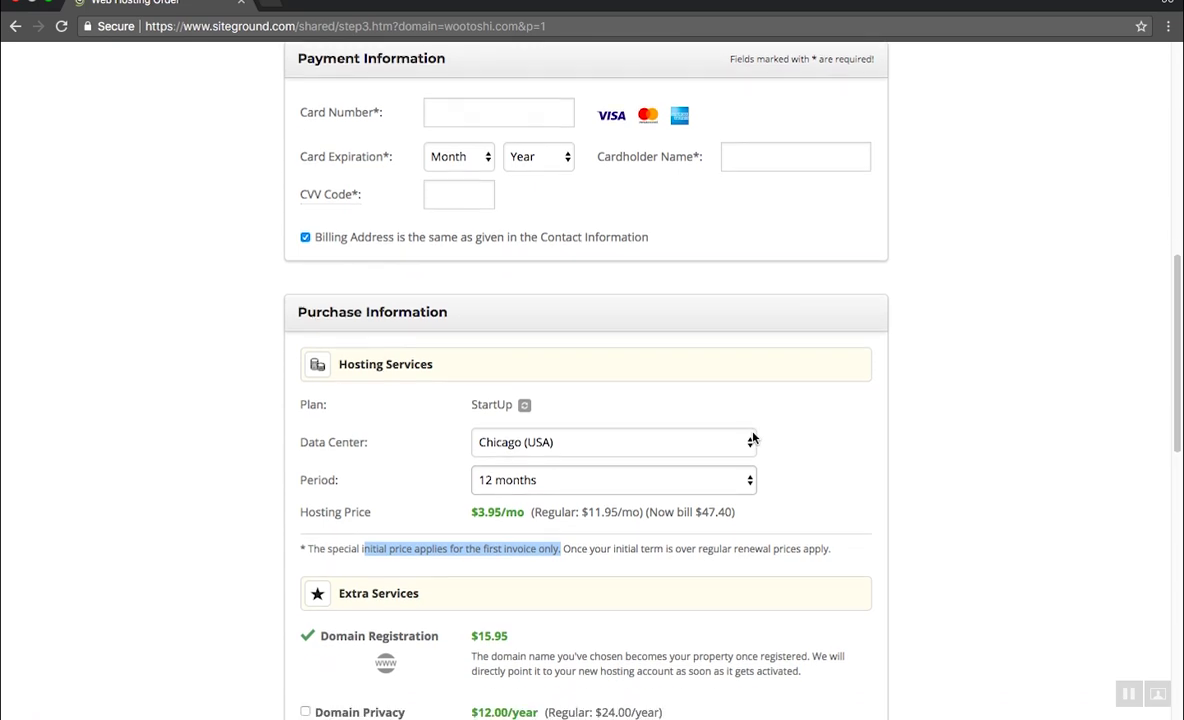
{"action": "left_click", "coordinate": [752, 438]}
{"action": "left_click", "coordinate": [764, 433]}
{"action": "scroll", "coordinate": [697, 509], "scroll_direction": "down", "scroll_amount": 1}
{"action": "scroll", "coordinate": [514, 597], "scroll_direction": "up", "scroll_amount": 5}
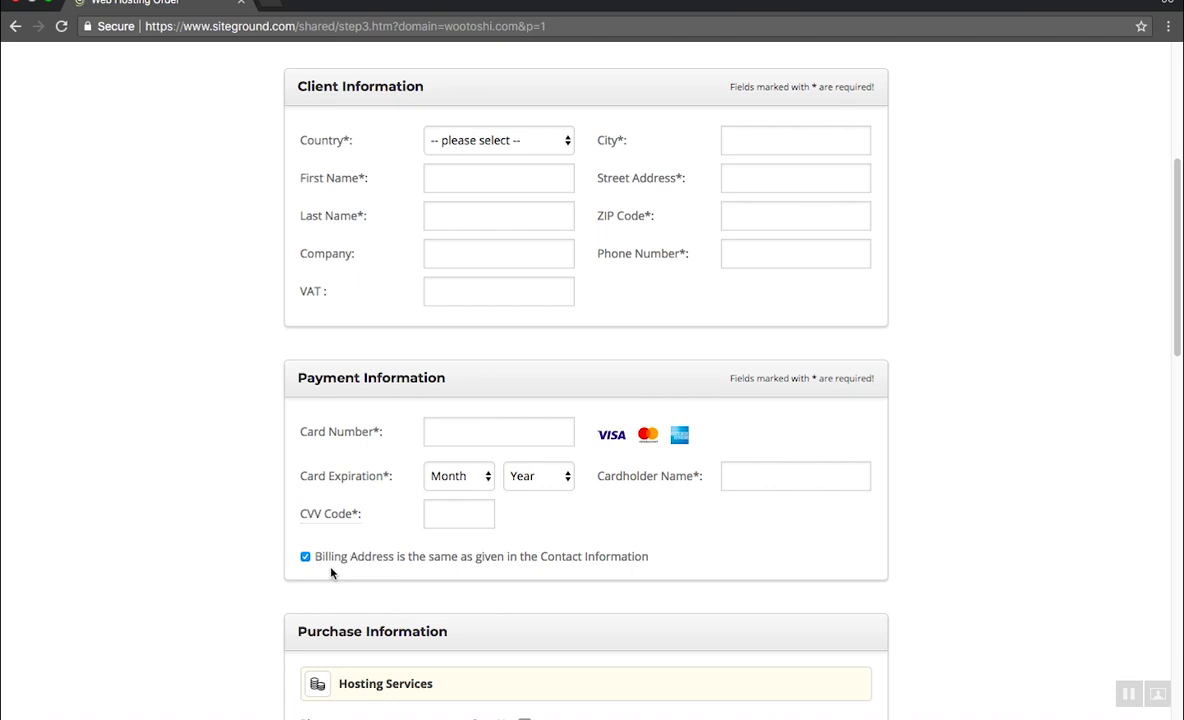
Untick the same-as-contact billing option to reveal separate billing address, country, state, city, ZIP and phone fields.
{"action": "left_click", "coordinate": [306, 556]}
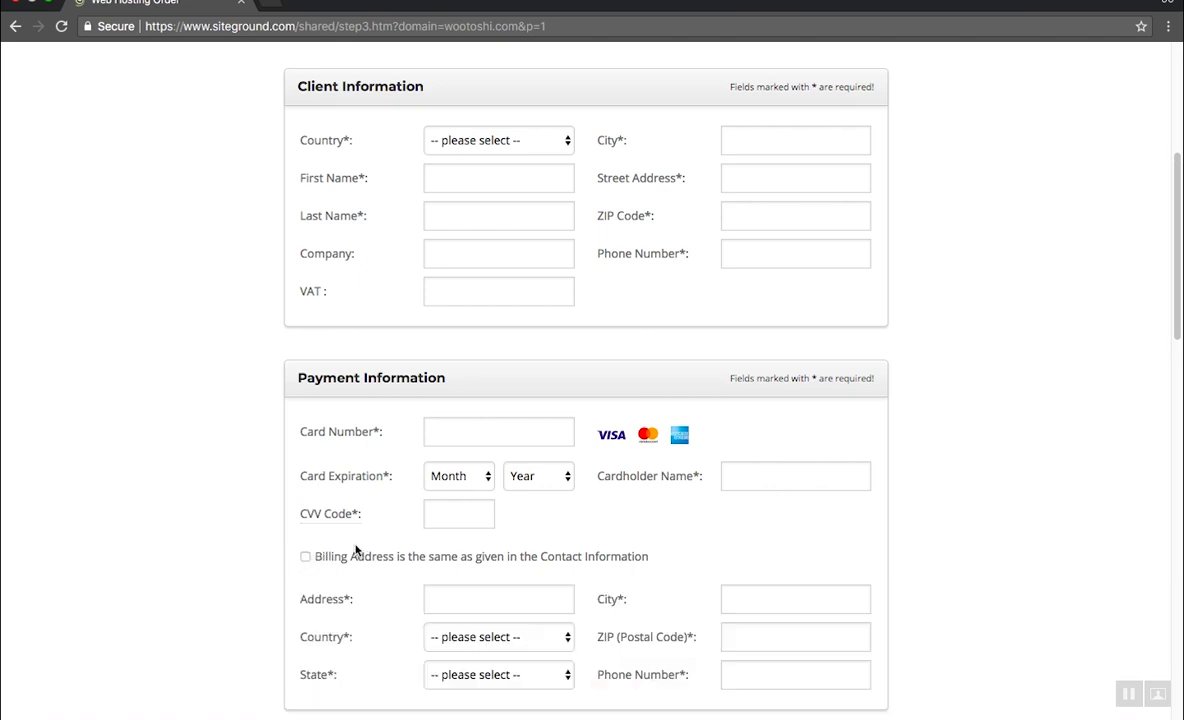
{"action": "scroll", "coordinate": [351, 556], "scroll_direction": "down", "scroll_amount": 2}
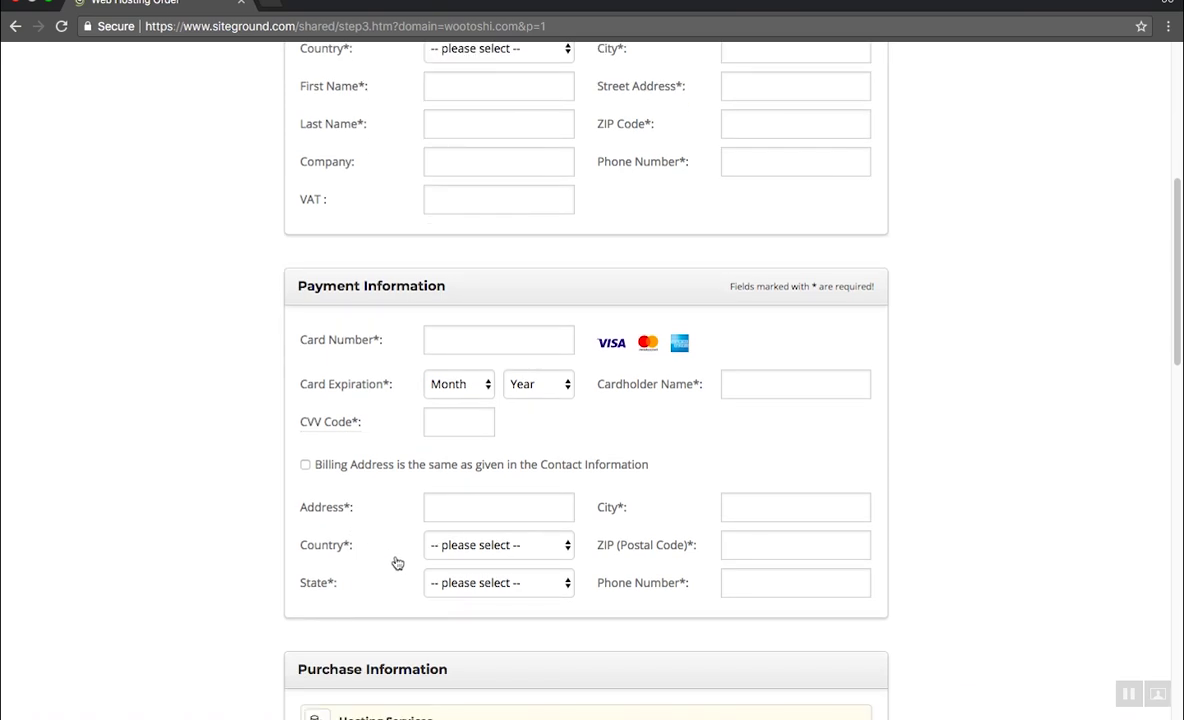
{"action": "scroll", "coordinate": [397, 563], "scroll_direction": "down", "scroll_amount": 4}
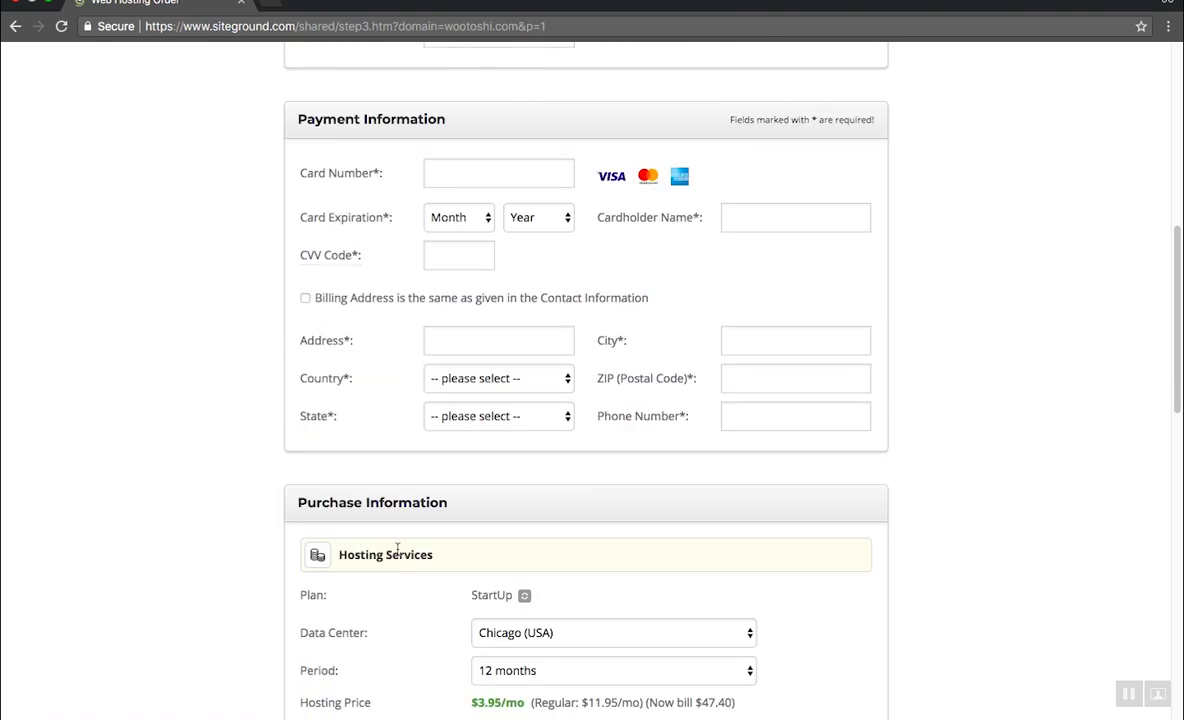
{"action": "scroll", "coordinate": [398, 556], "scroll_direction": "down", "scroll_amount": 1}
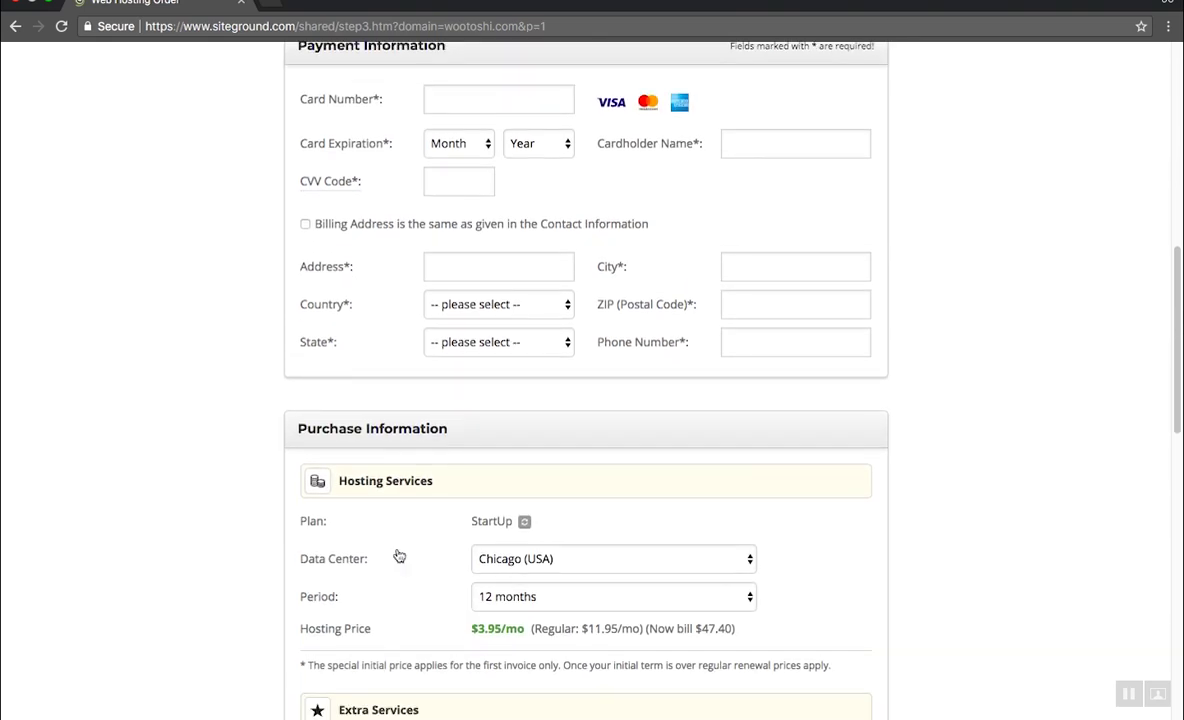
{"action": "scroll", "coordinate": [398, 556], "scroll_direction": "up", "scroll_amount": 6}
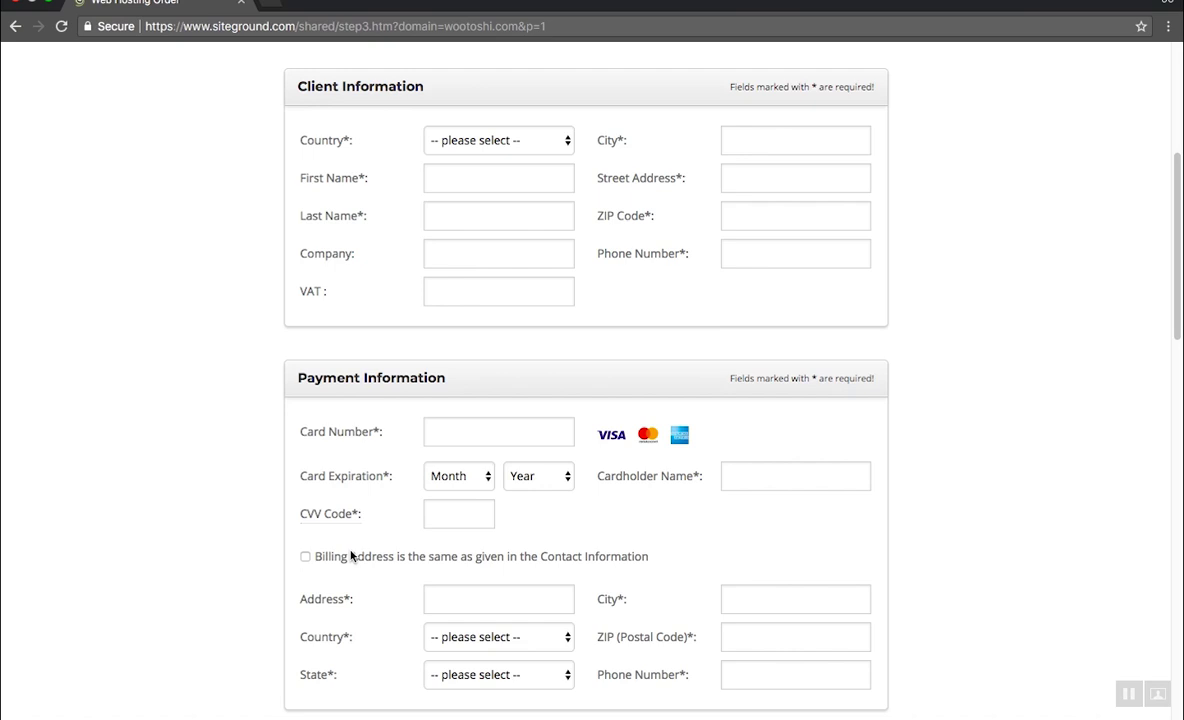
Review the Extra Services and add Domain Privacy to the order.
{"action": "left_click", "coordinate": [350, 556]}
{"action": "scroll", "coordinate": [444, 476], "scroll_direction": "down", "scroll_amount": 9}
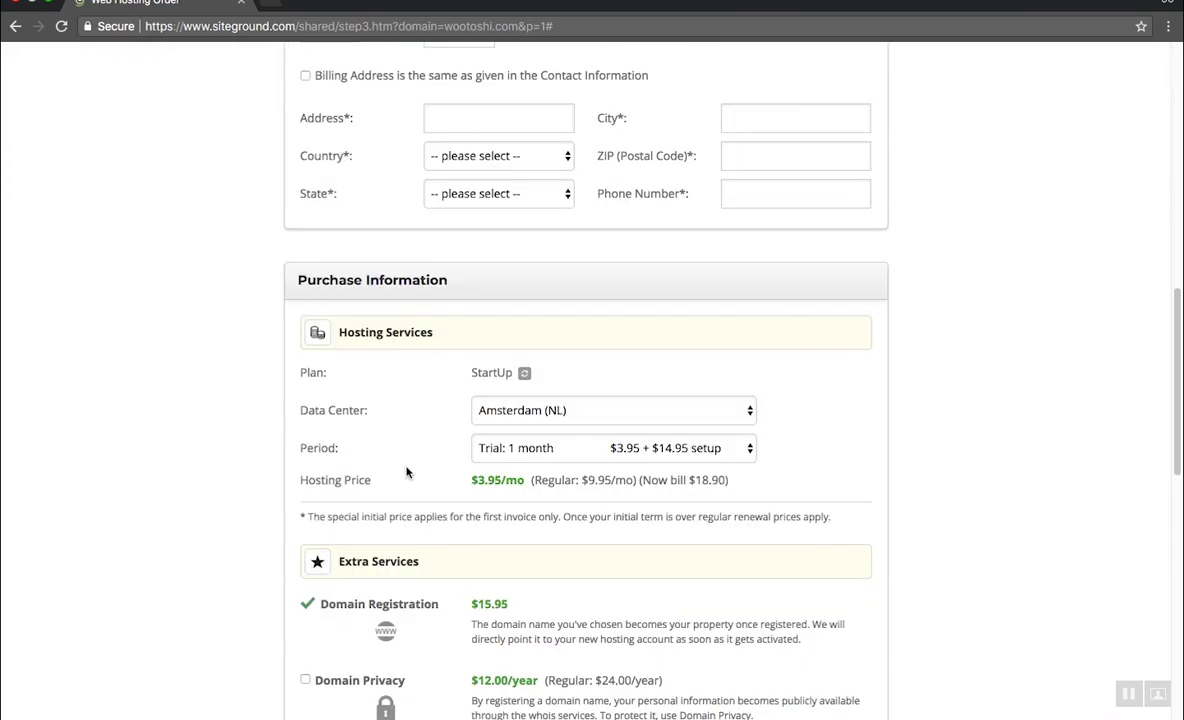
{"action": "scroll", "coordinate": [551, 458], "scroll_direction": "up", "scroll_amount": 10}
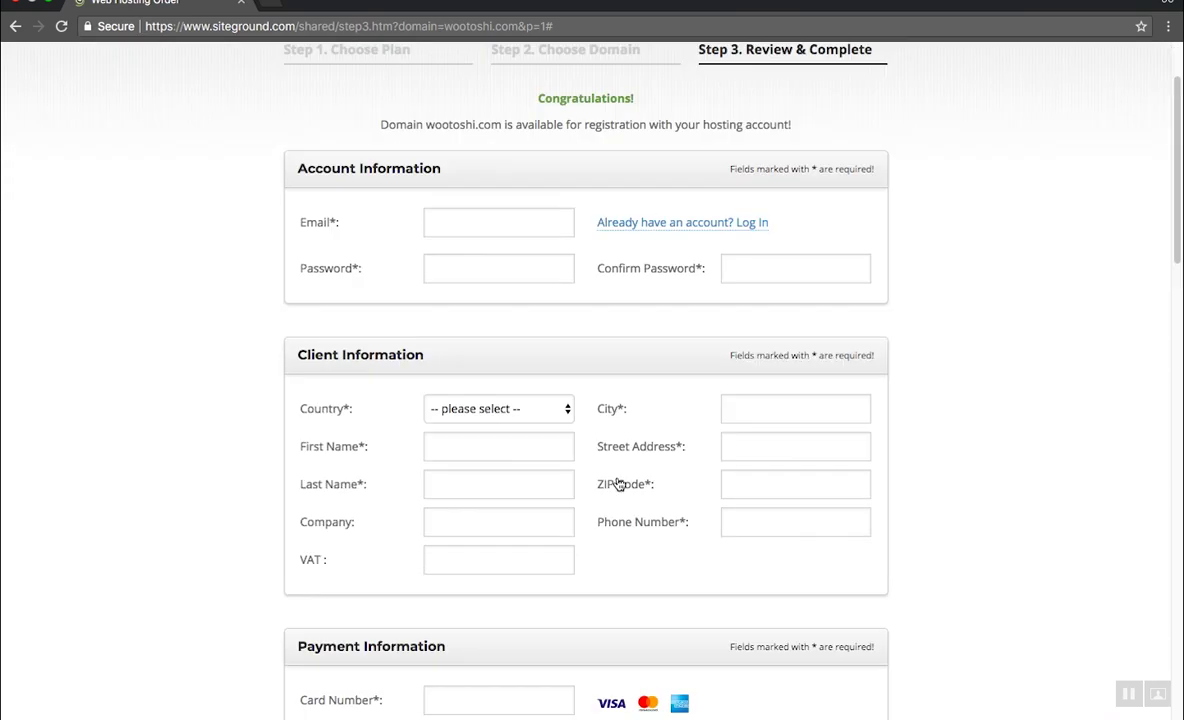
{"action": "scroll", "coordinate": [942, 348], "scroll_direction": "down", "scroll_amount": 12}
{"action": "scroll", "coordinate": [942, 348], "scroll_direction": "down", "scroll_amount": 1}
{"action": "scroll", "coordinate": [312, 215], "scroll_direction": "down", "scroll_amount": 1}
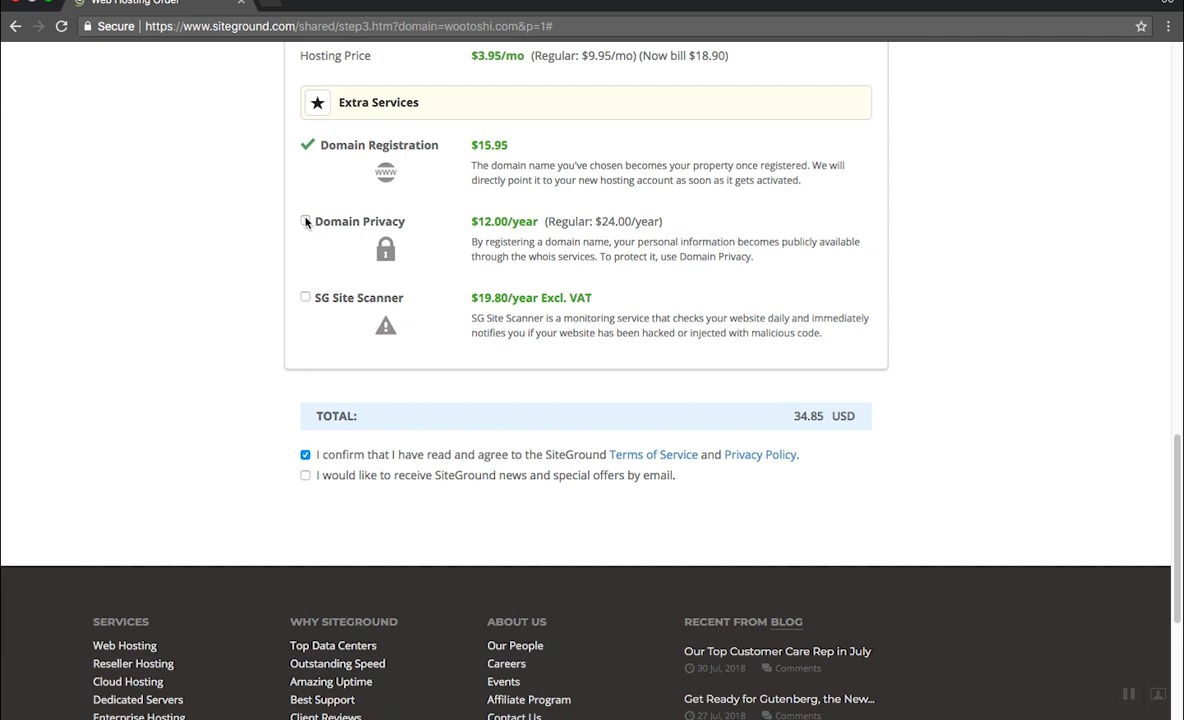
{"action": "left_click", "coordinate": [306, 222]}
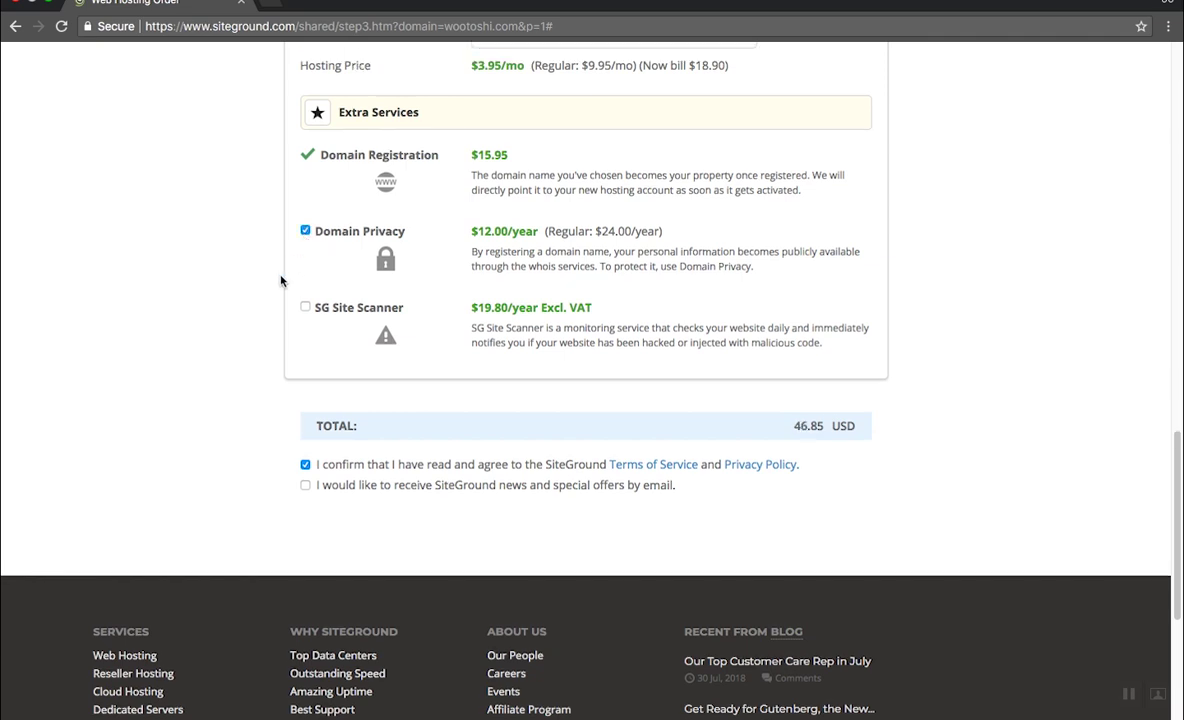
Check the total and pay for the StartUp hosting order.
{"action": "scroll", "coordinate": [283, 279], "scroll_direction": "up", "scroll_amount": 3}
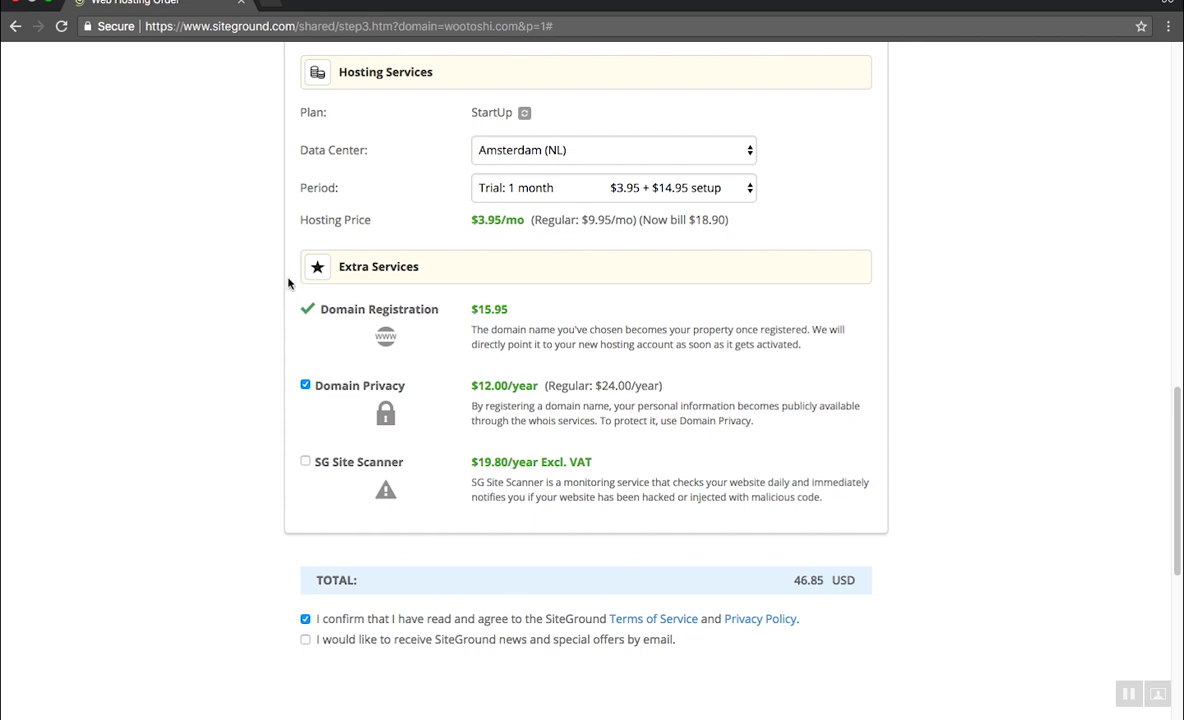
{"action": "scroll", "coordinate": [295, 287], "scroll_direction": "down", "scroll_amount": 3}
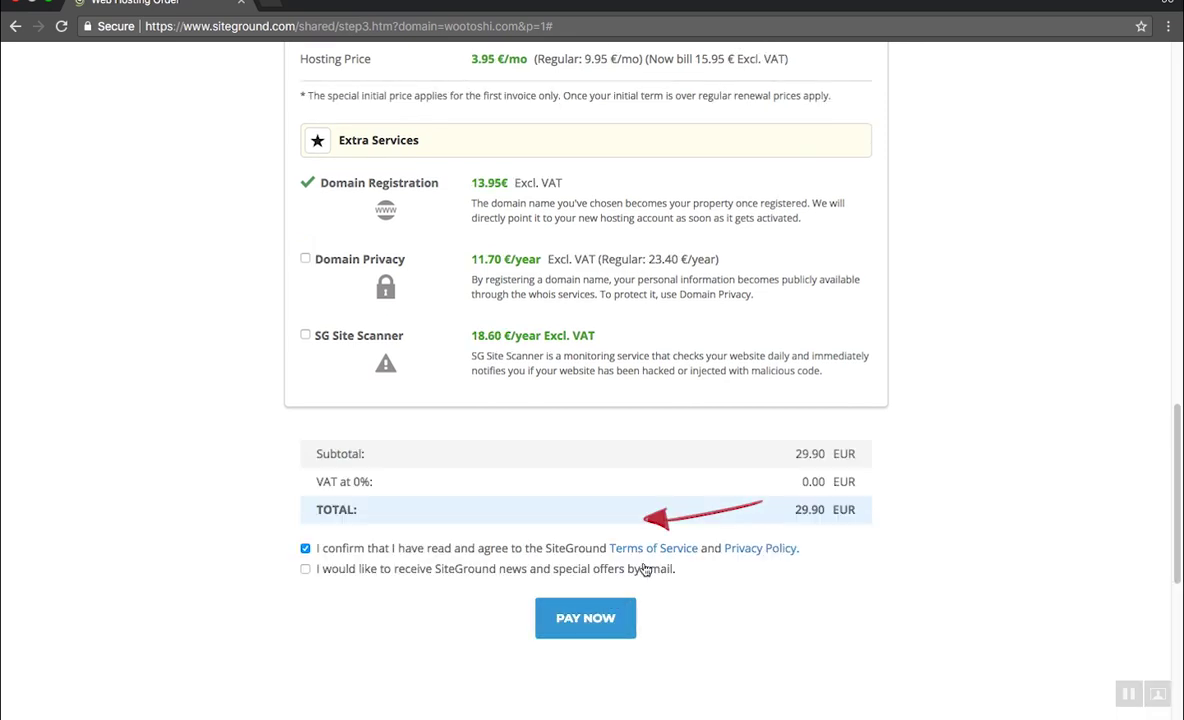
{"action": "left_click", "coordinate": [585, 618]}
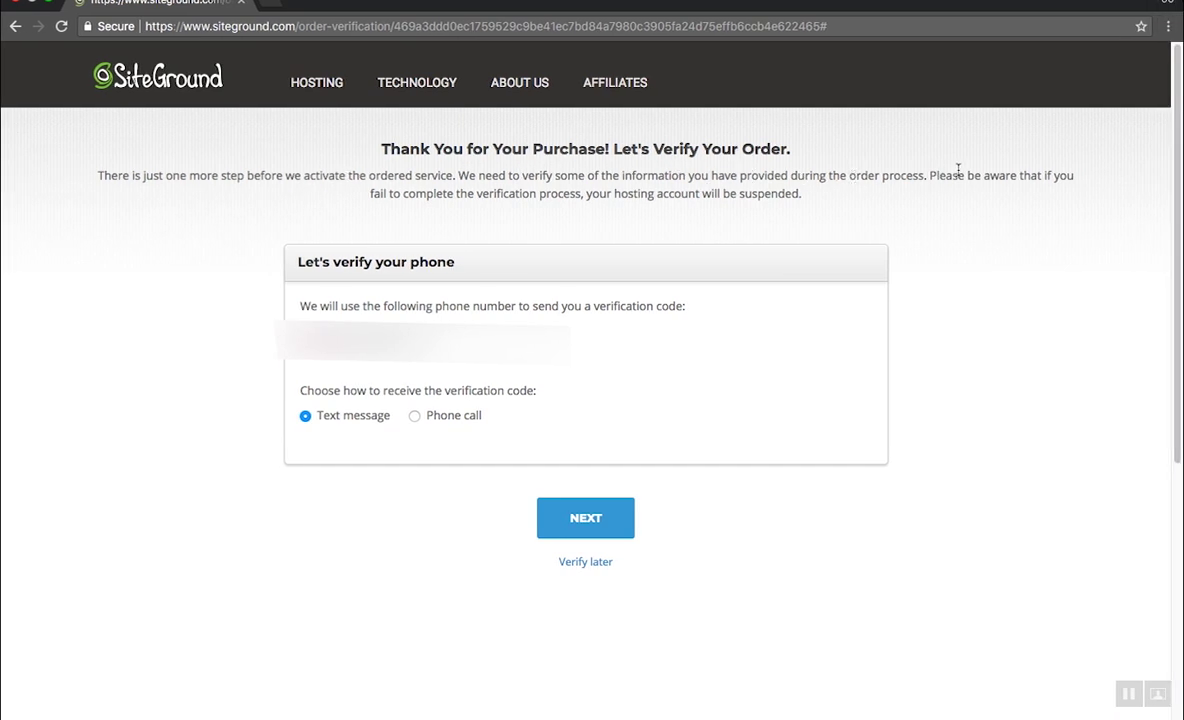
Request a verification code by text message and submit the received code.
{"action": "left_click", "coordinate": [550, 515]}
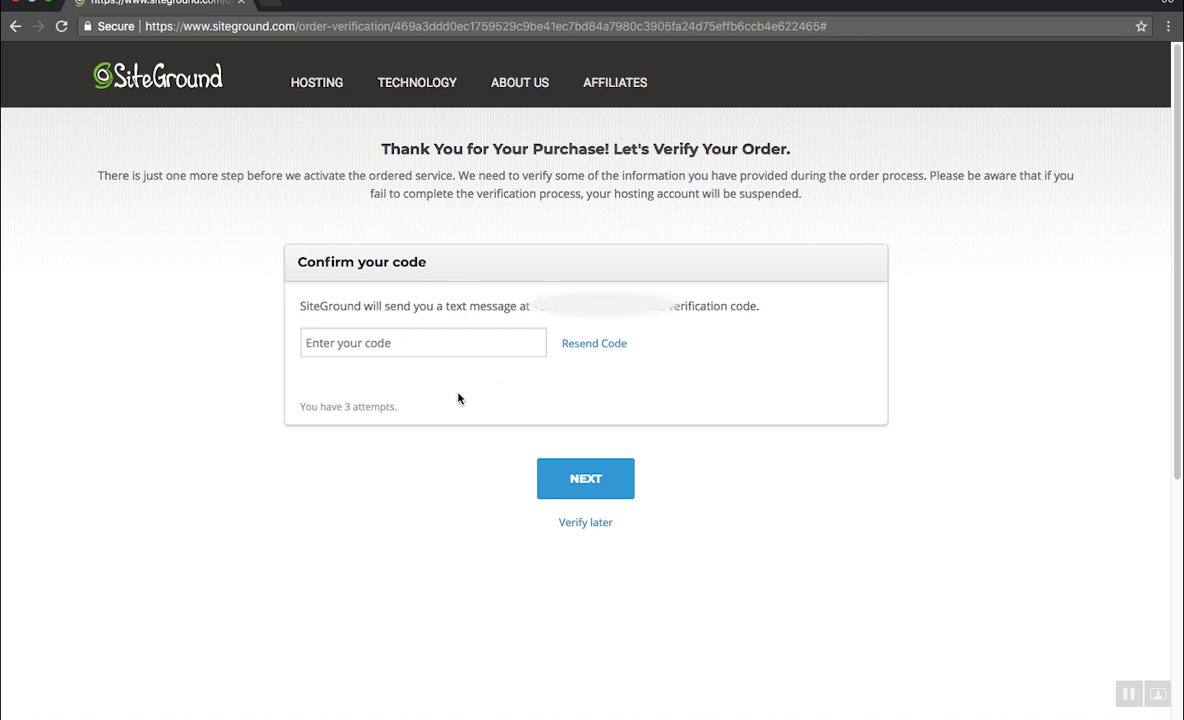
{"action": "left_click", "coordinate": [412, 343]}
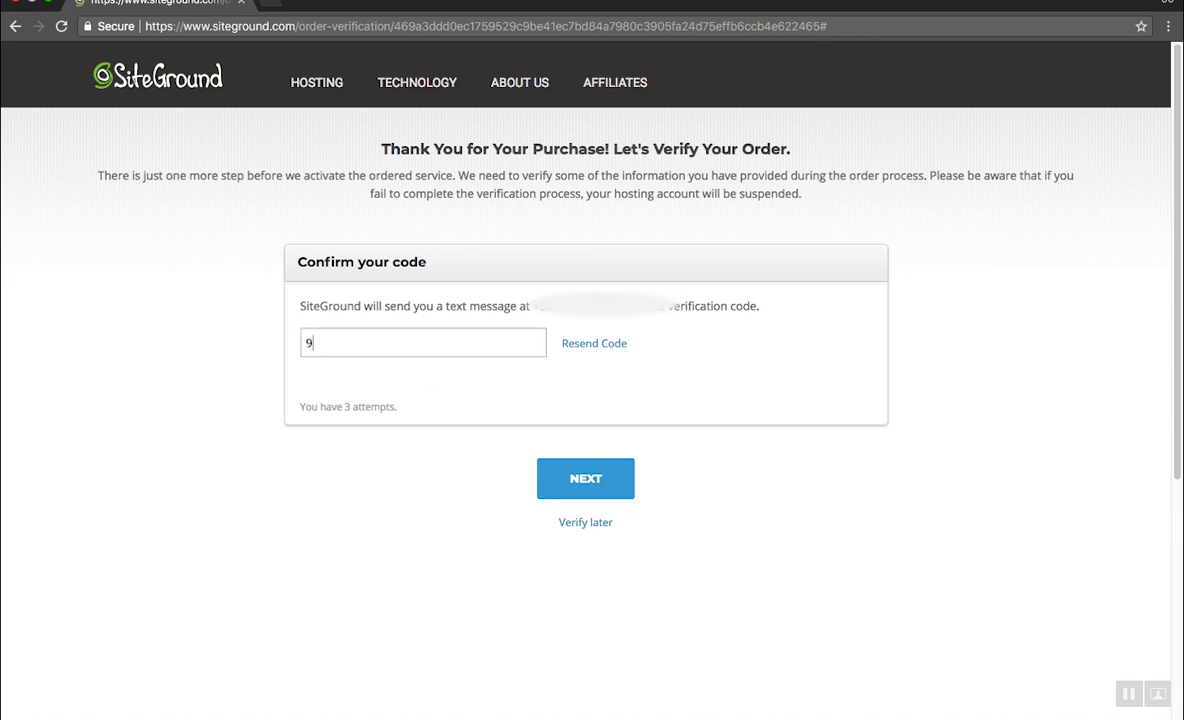
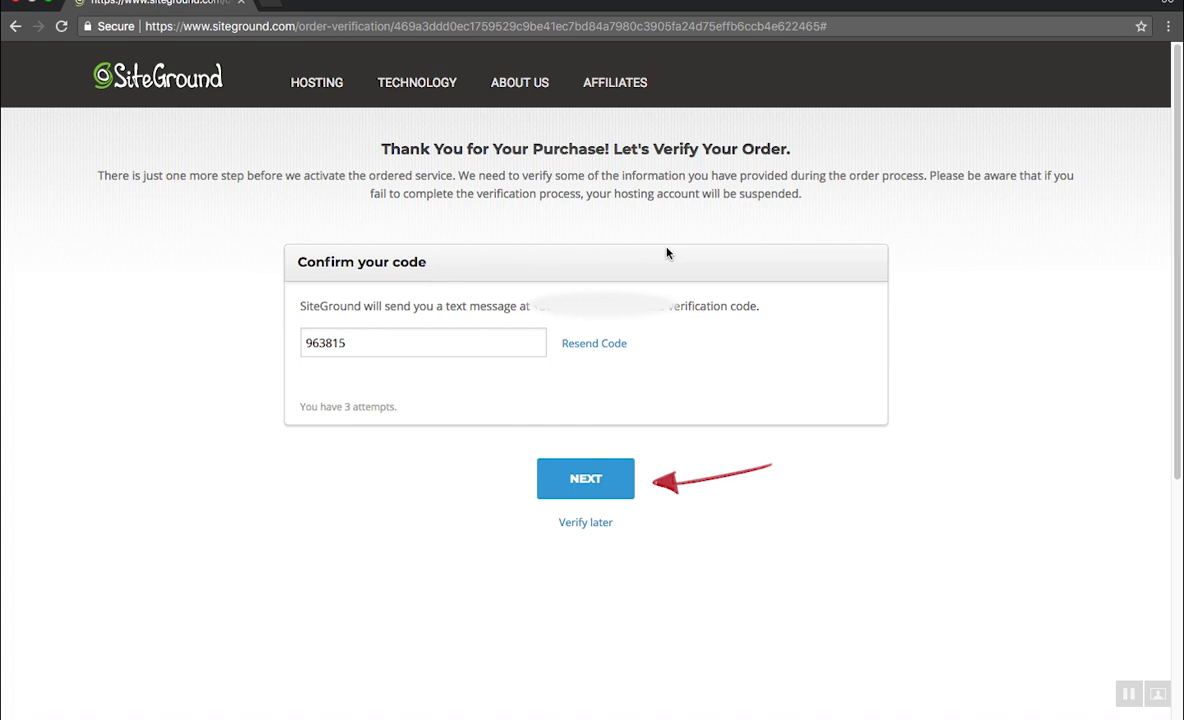
{"action": "left_click", "coordinate": [608, 479]}
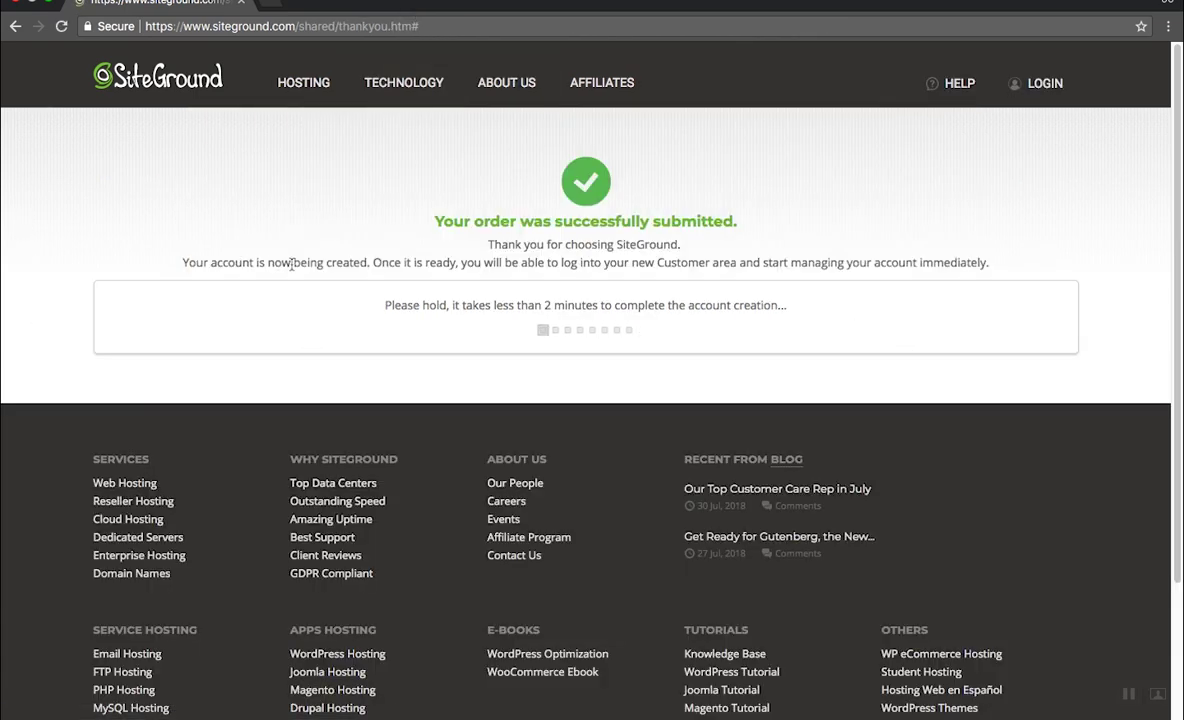
Highlight the account-created and welcome email messages, then proceed to the customer area.
{"action": "left_click_drag", "start_coordinate": [183, 258], "coordinate": [645, 265]}
{"action": "left_click", "coordinate": [645, 265]}
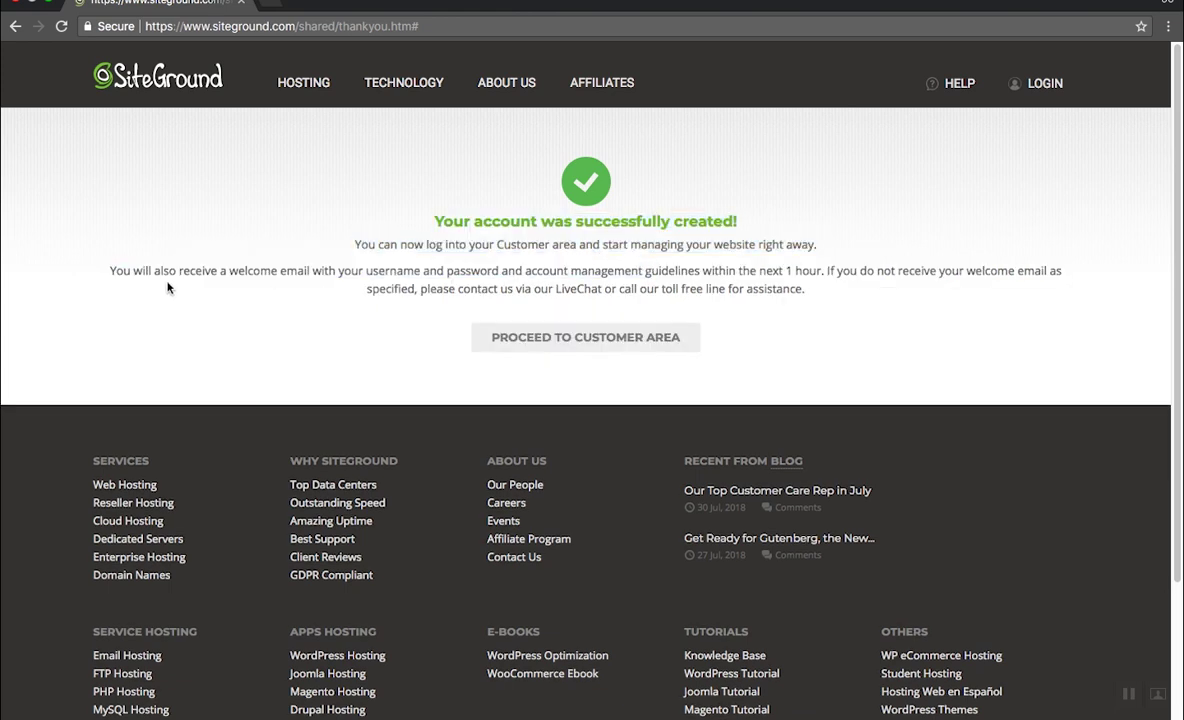
{"action": "left_click_drag", "start_coordinate": [109, 268], "coordinate": [1066, 283]}
{"action": "left_click", "coordinate": [965, 281]}
{"action": "left_click", "coordinate": [678, 346]}
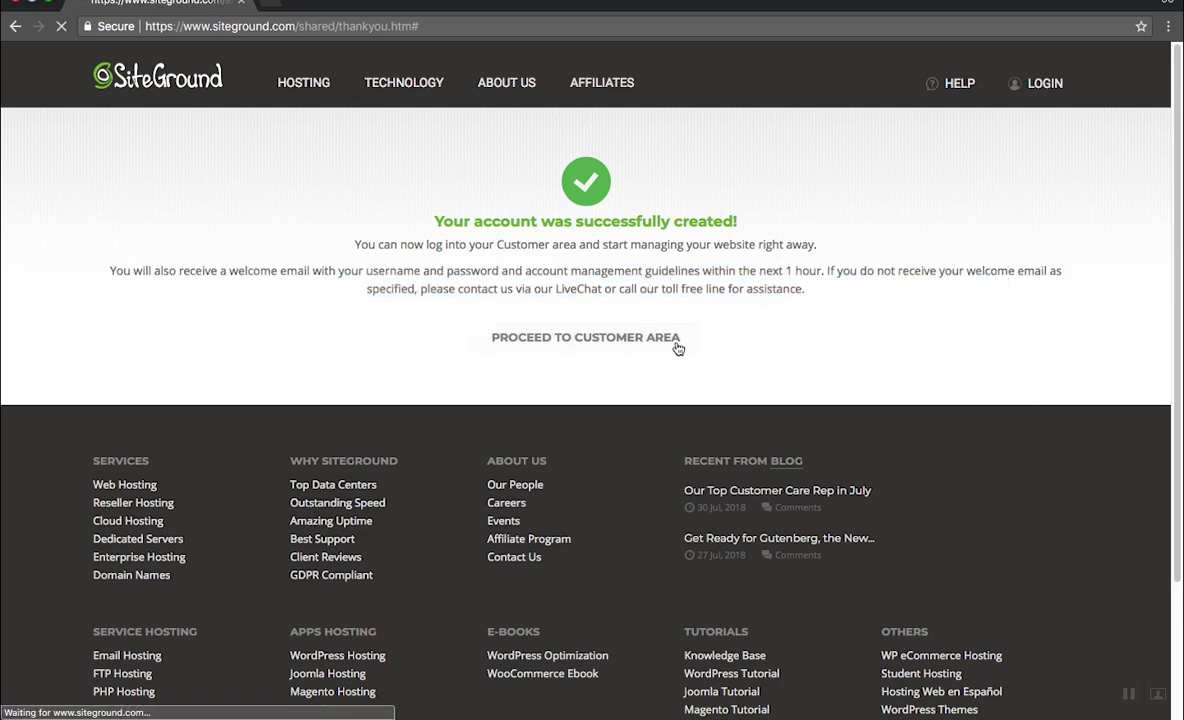
{"action": "triple_click", "coordinate": [1069, 286]}
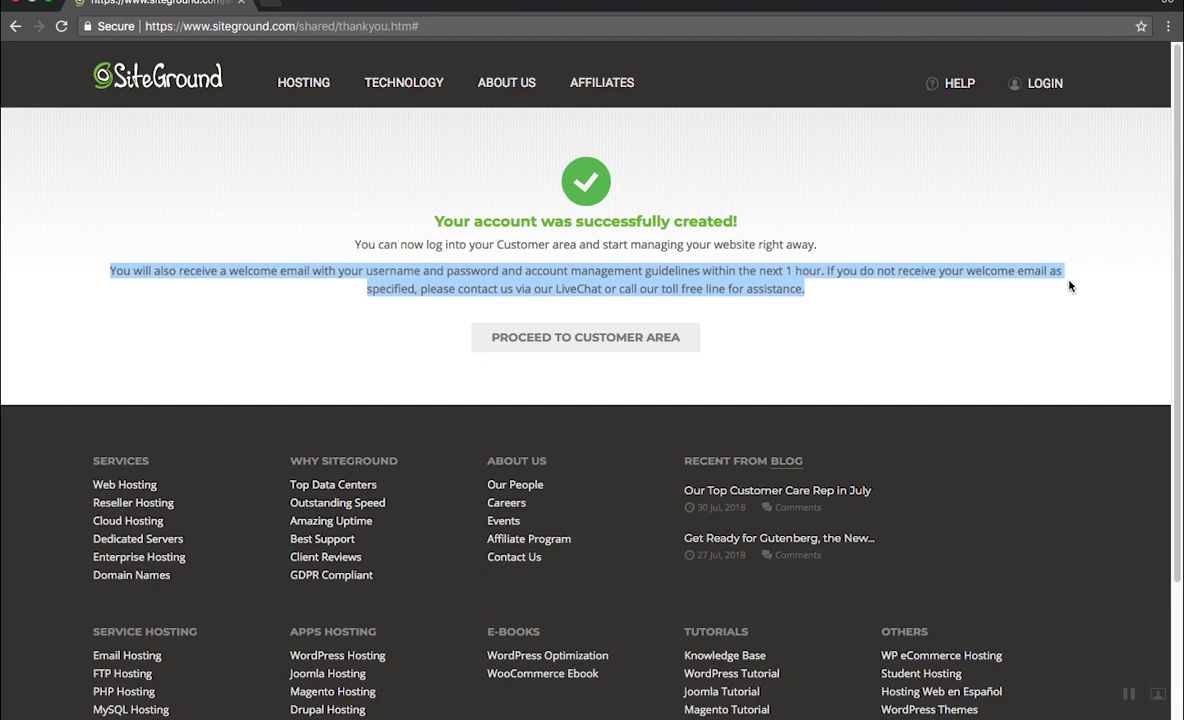
{"action": "left_click", "coordinate": [630, 337]}
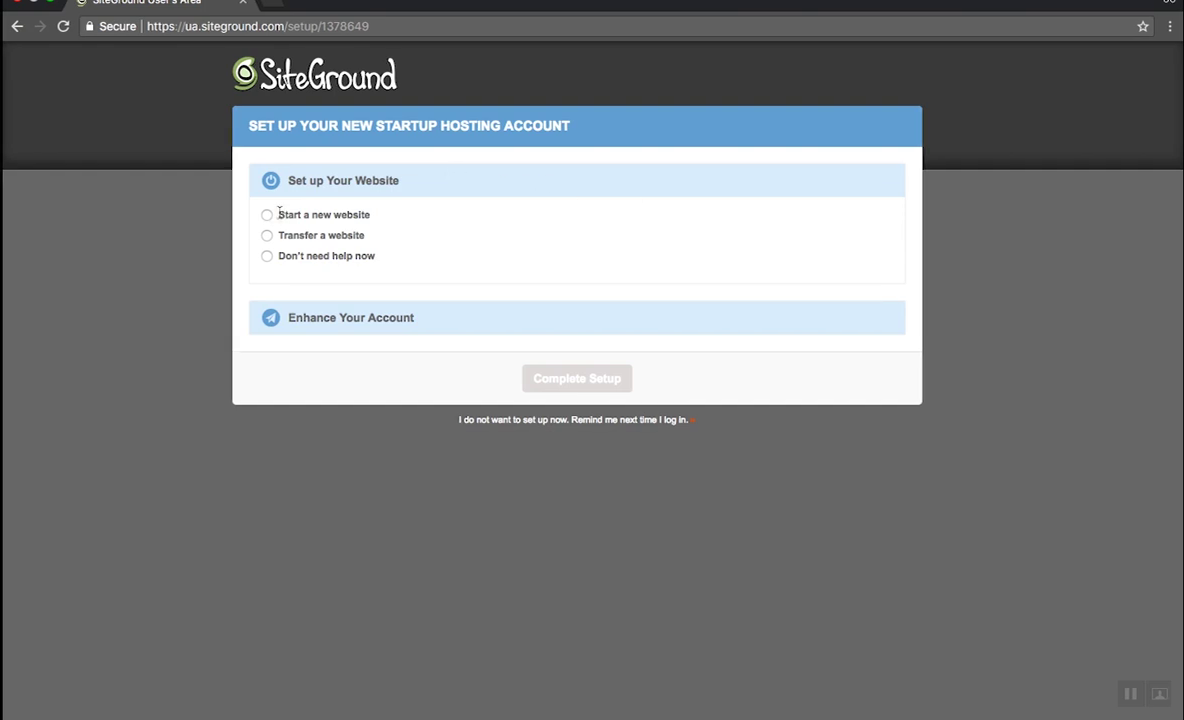
Choose Start a new website with WooCommerce as the software and confirm its login details.
{"action": "left_click", "coordinate": [265, 215]}
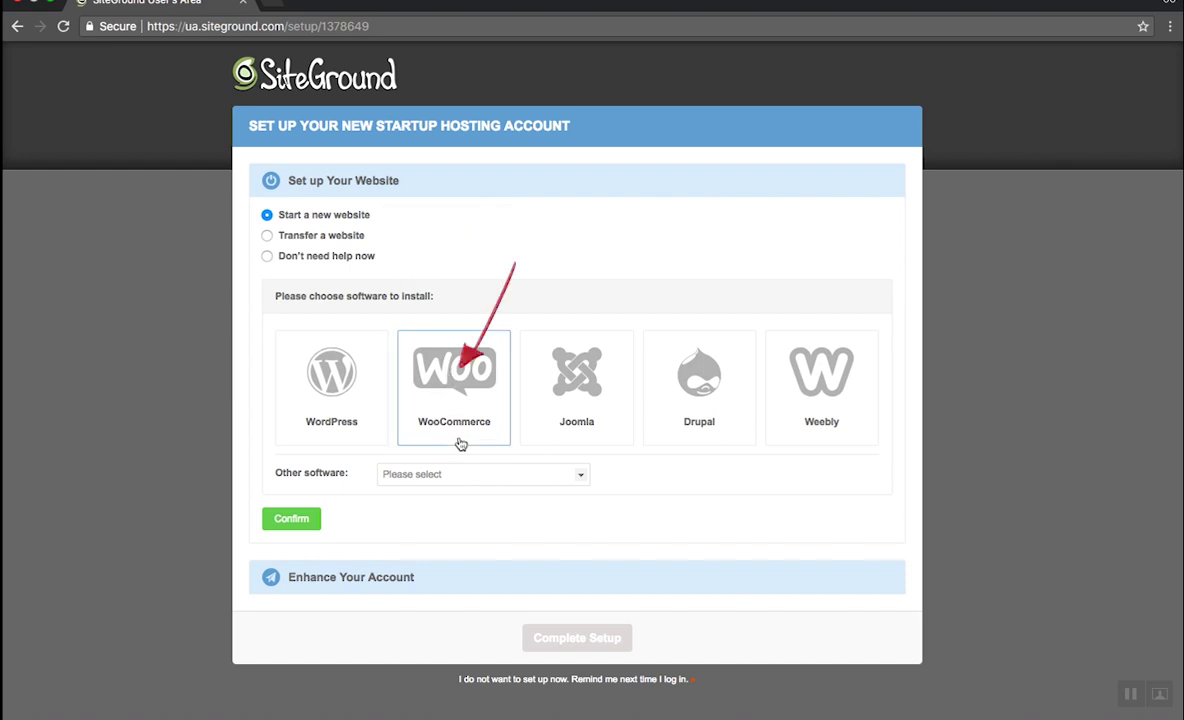
{"action": "left_click", "coordinate": [460, 428]}
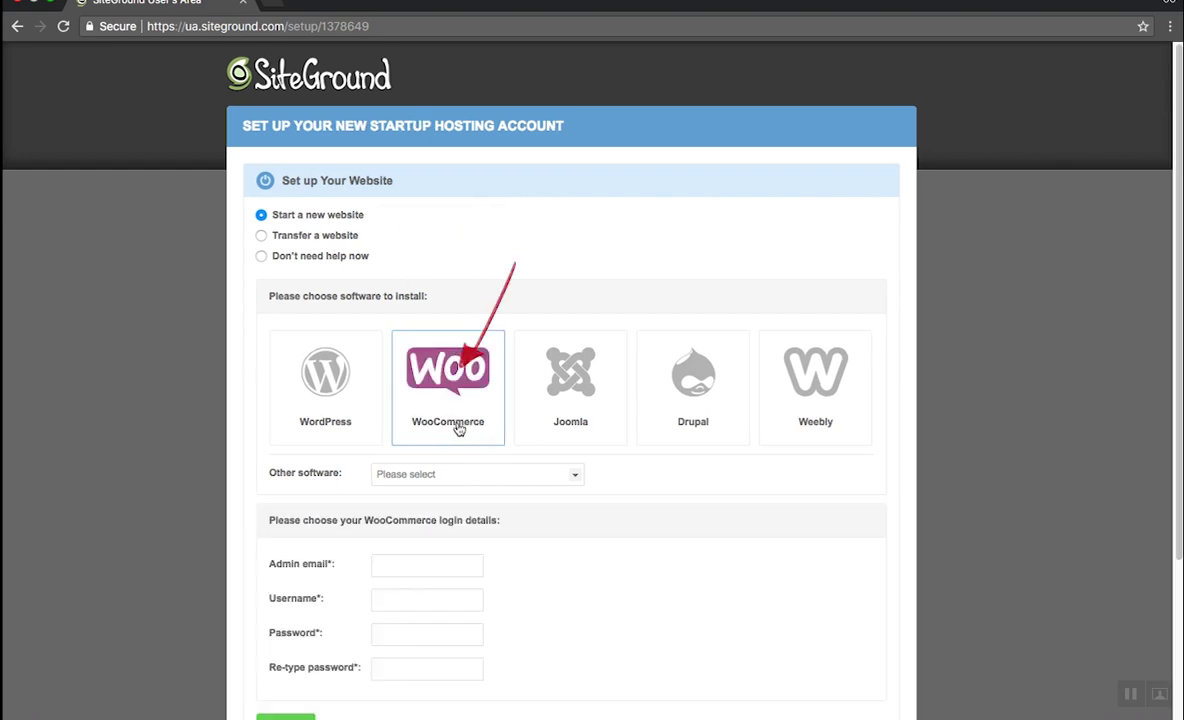
{"action": "left_click", "coordinate": [455, 479]}
{"action": "left_click", "coordinate": [455, 475]}
{"action": "scroll", "coordinate": [455, 479], "scroll_direction": "down", "scroll_amount": 2}
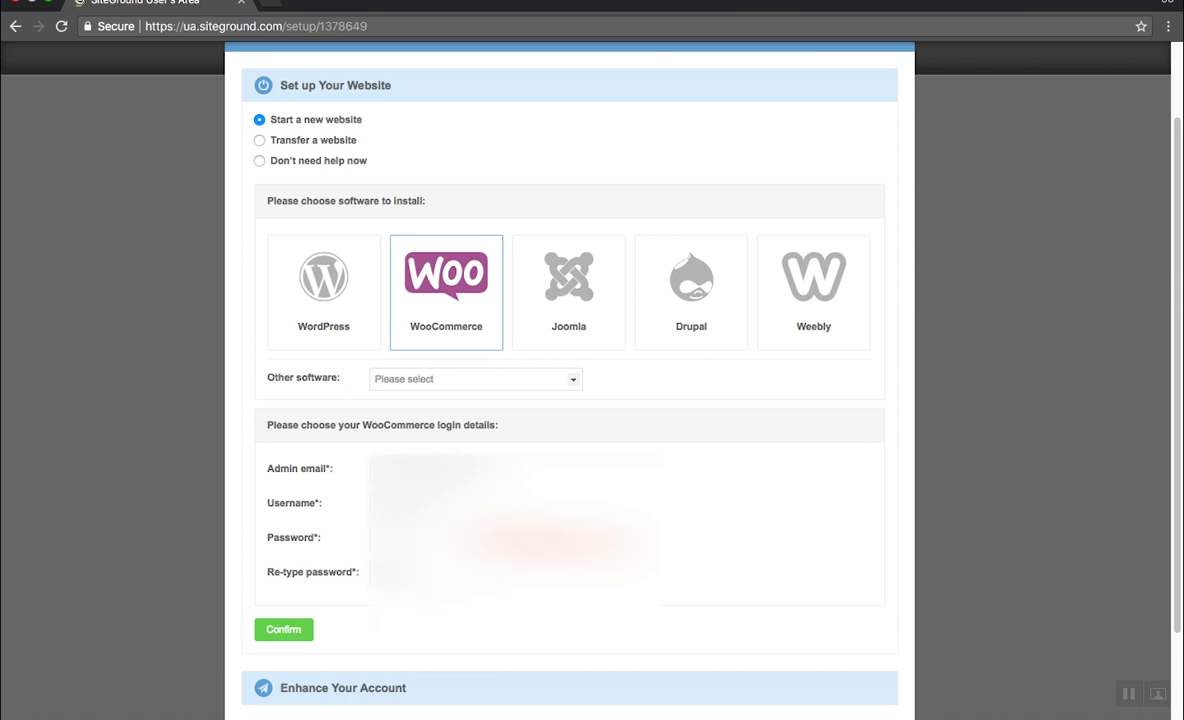
{"action": "scroll", "coordinate": [925, 368], "scroll_direction": "down", "scroll_amount": 2}
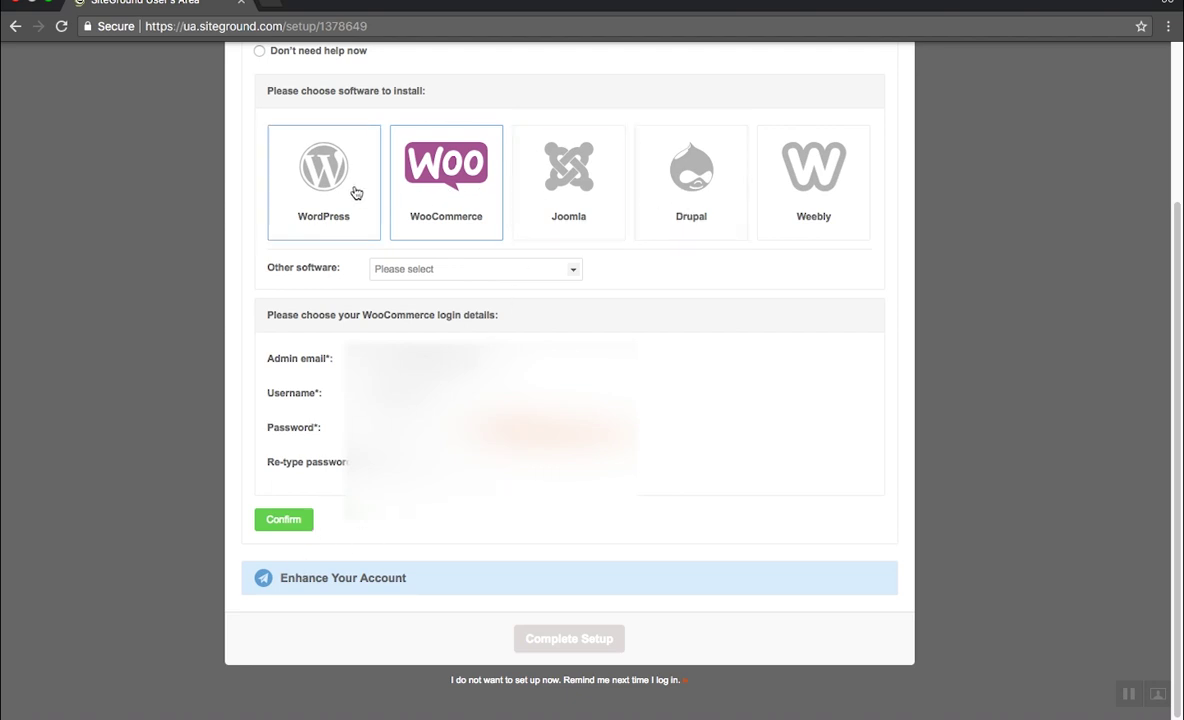
{"action": "scroll", "coordinate": [400, 196], "scroll_direction": "up", "scroll_amount": 2}
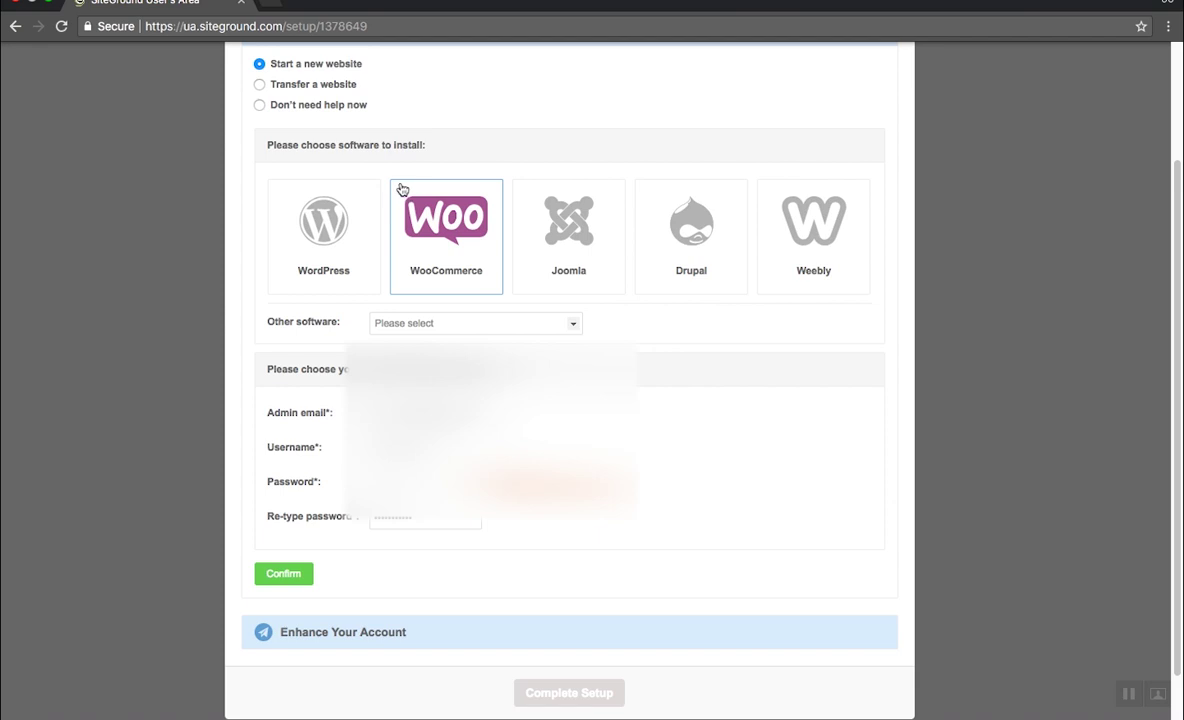
{"action": "left_click", "coordinate": [281, 574]}
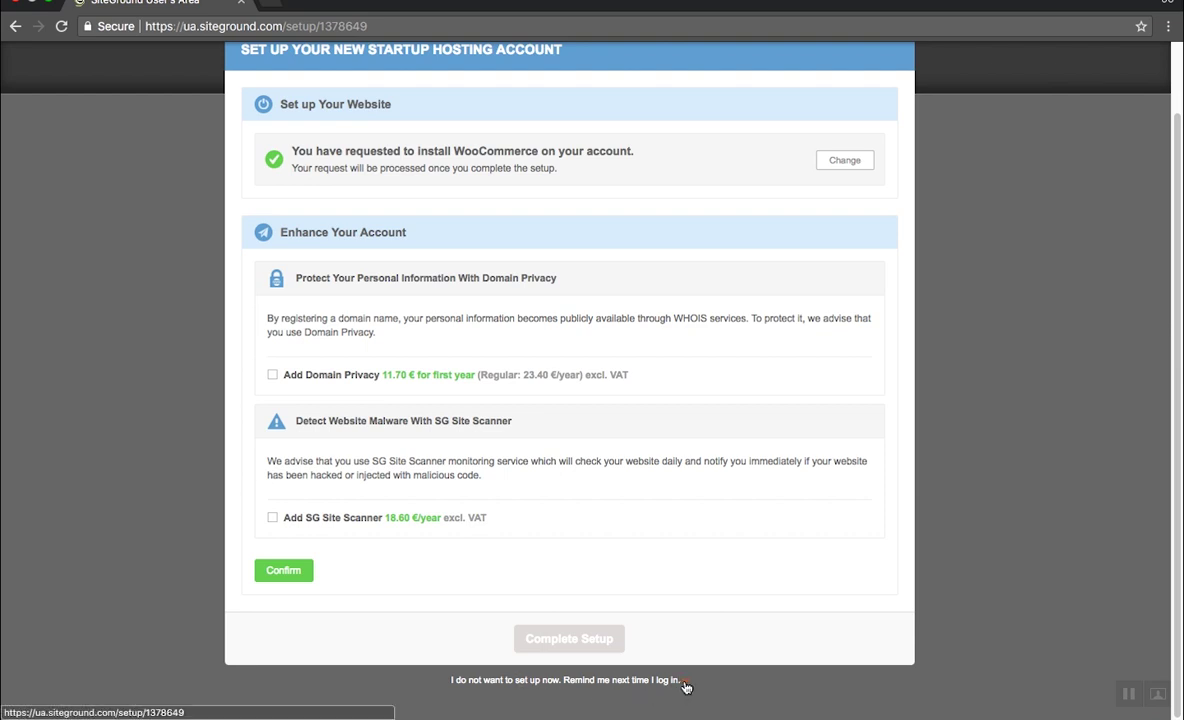
Confirm Enhance Your Account with Domain Privacy and SG Site Scanner left unchecked.
{"action": "scroll", "coordinate": [726, 249], "scroll_direction": "up", "scroll_amount": 2}
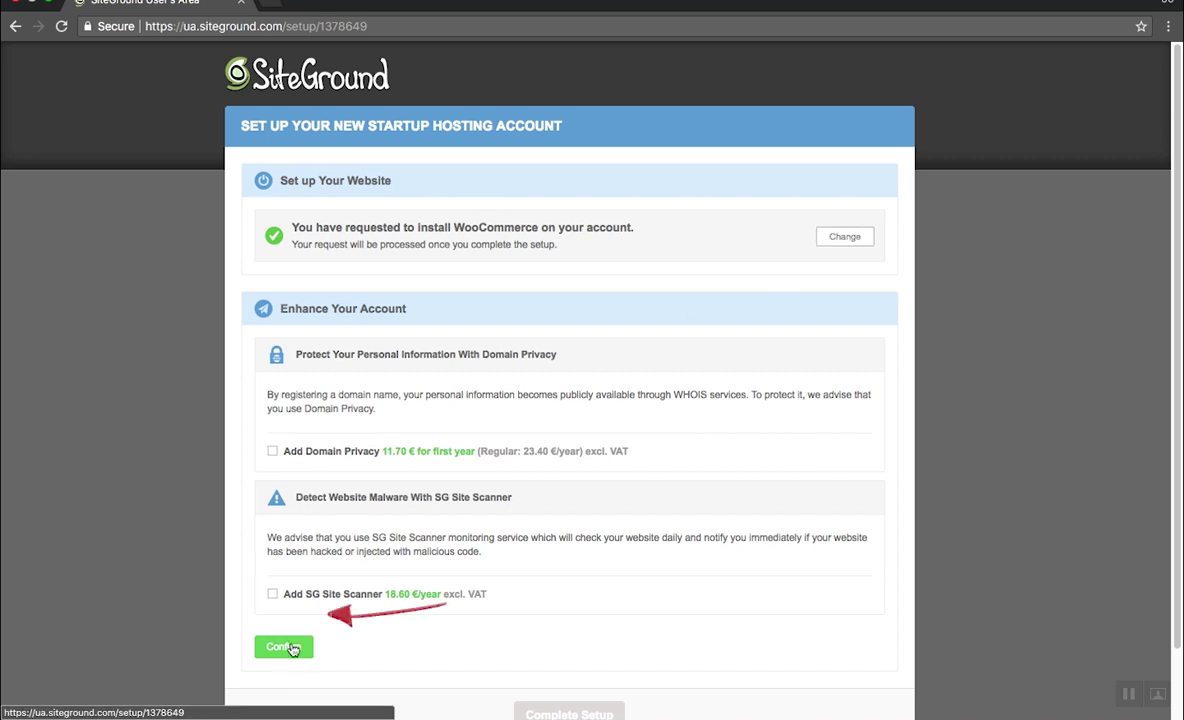
{"action": "scroll", "coordinate": [292, 649], "scroll_direction": "down", "scroll_amount": 2}
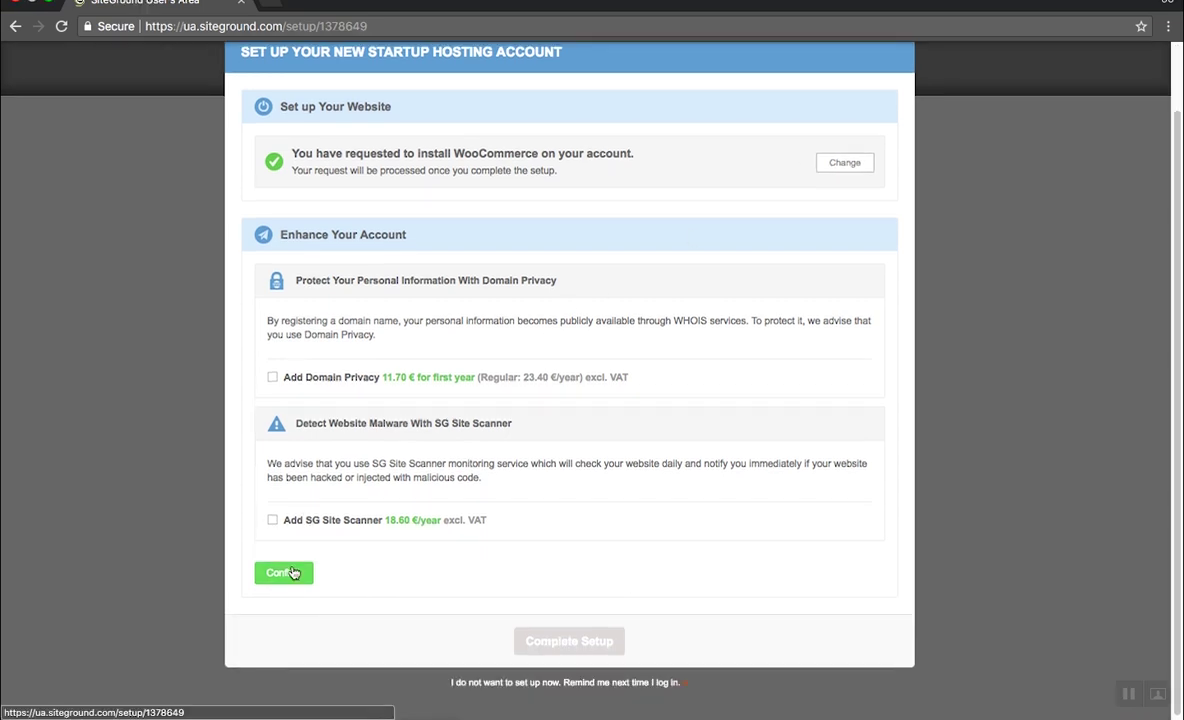
{"action": "left_click", "coordinate": [291, 571]}
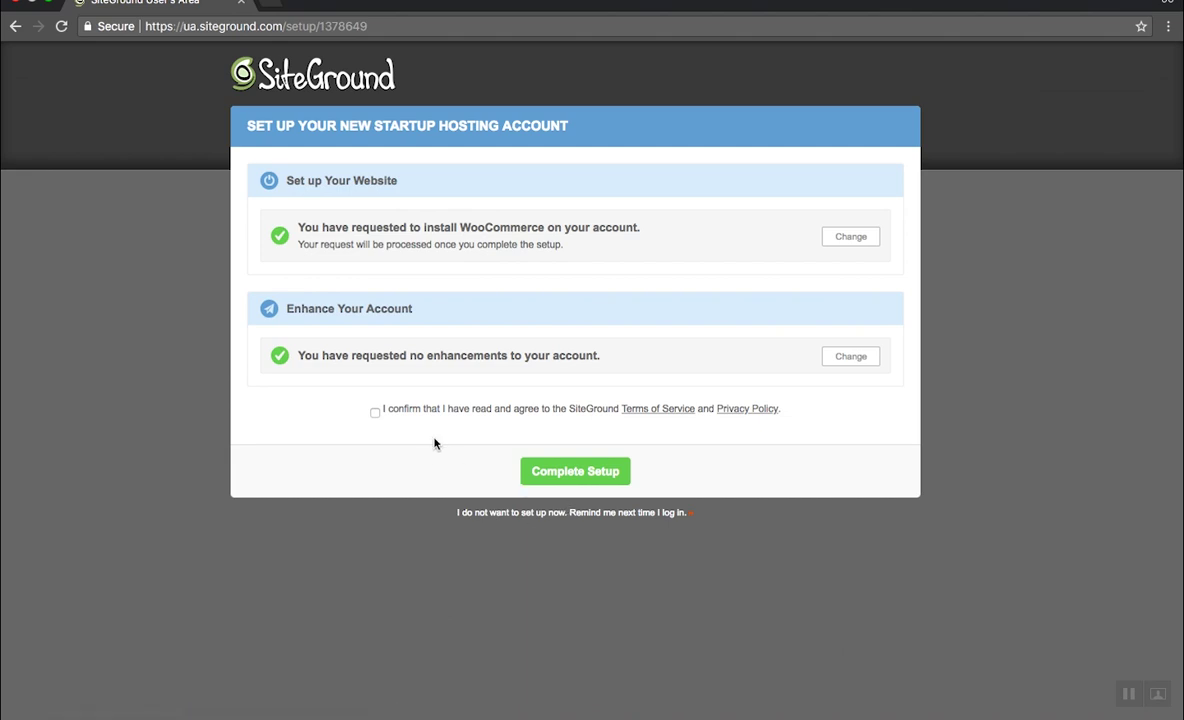
Agree to the Terms of Service and Privacy Policy, then complete the account setup.
{"action": "left_click", "coordinate": [375, 412]}
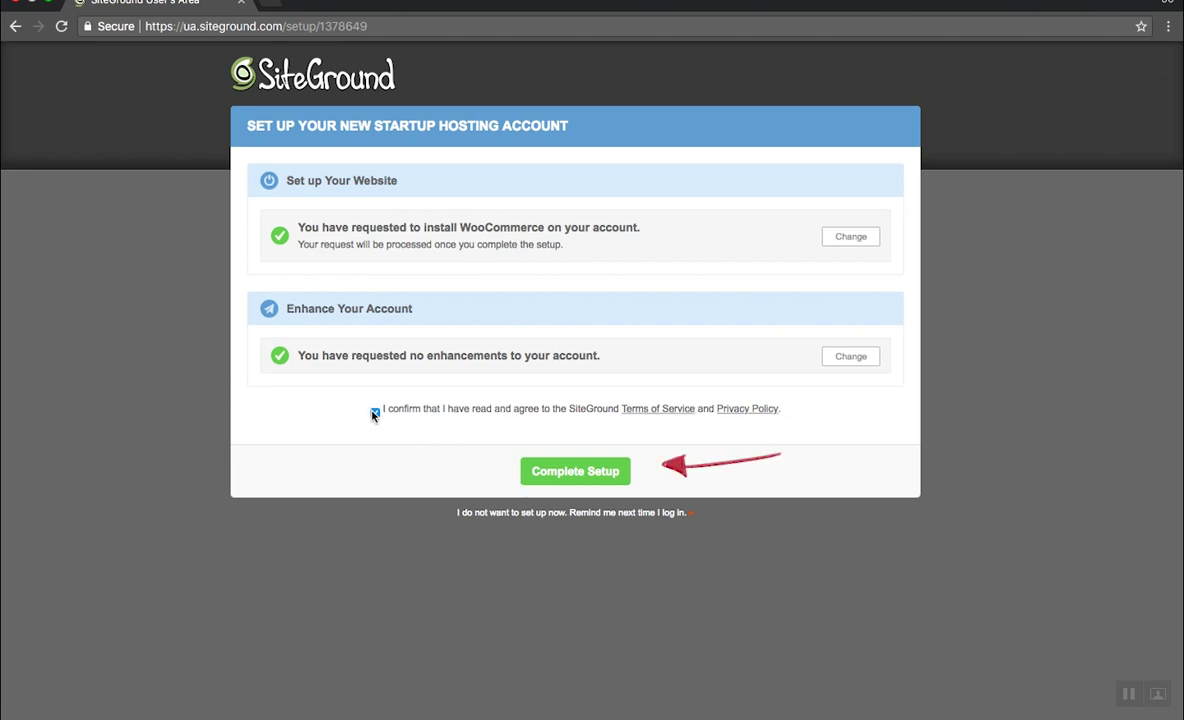
{"action": "left_click", "coordinate": [578, 484]}
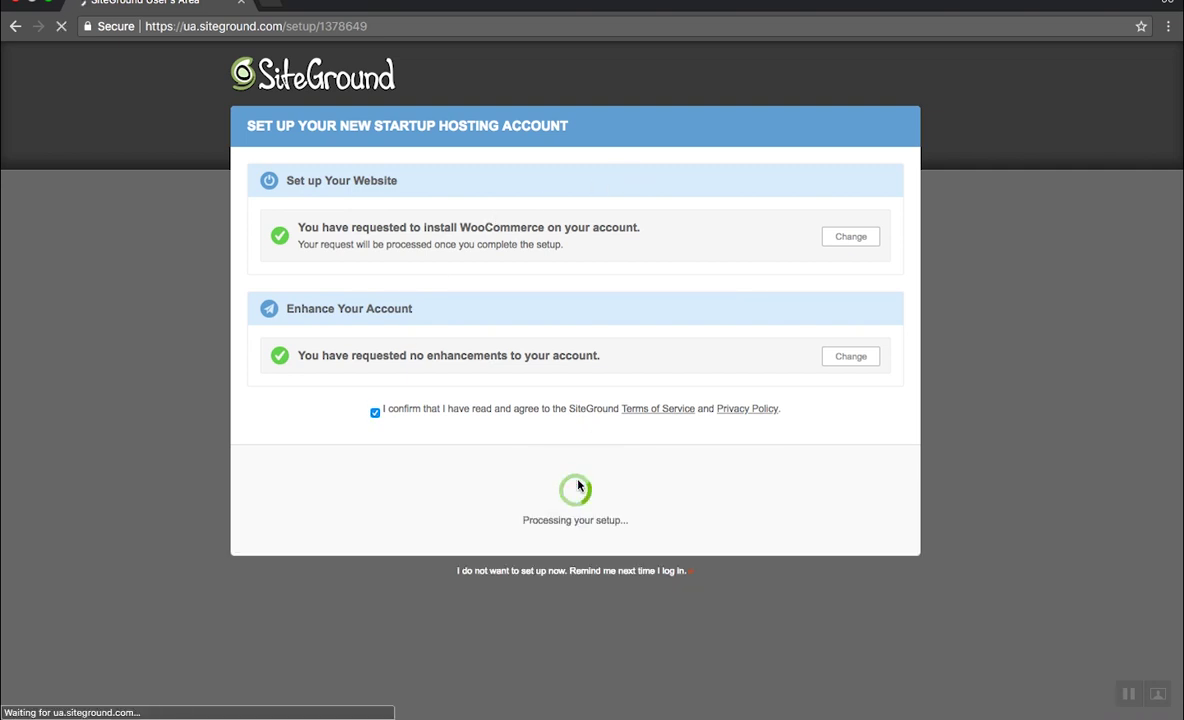